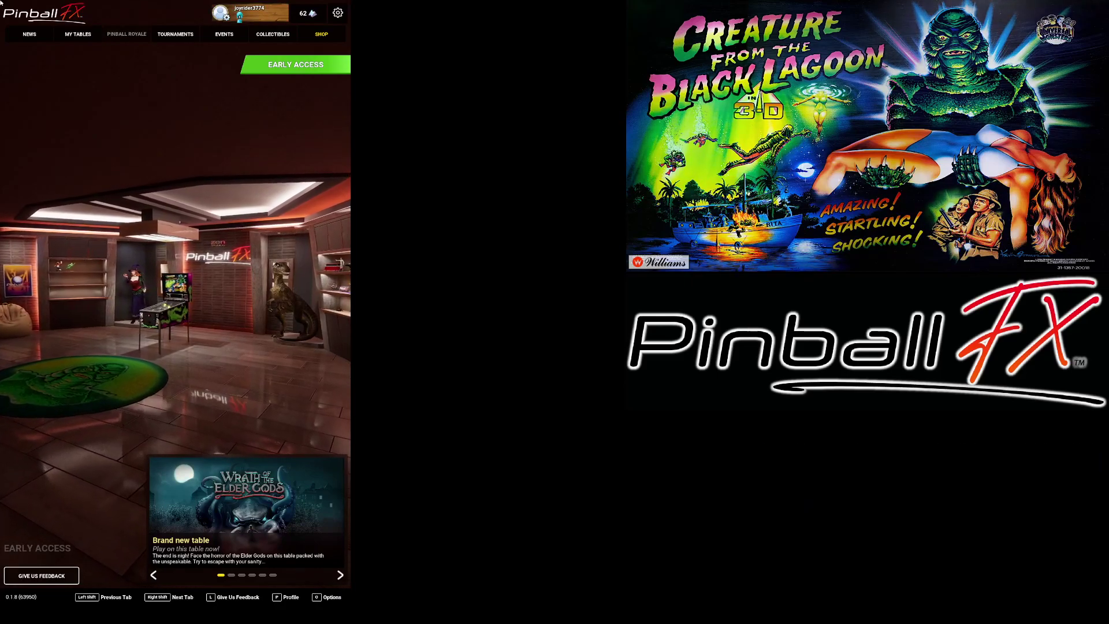
# Open the Cabinet Support settings from the game's options and return to the main menu.
pyautogui.press('o')
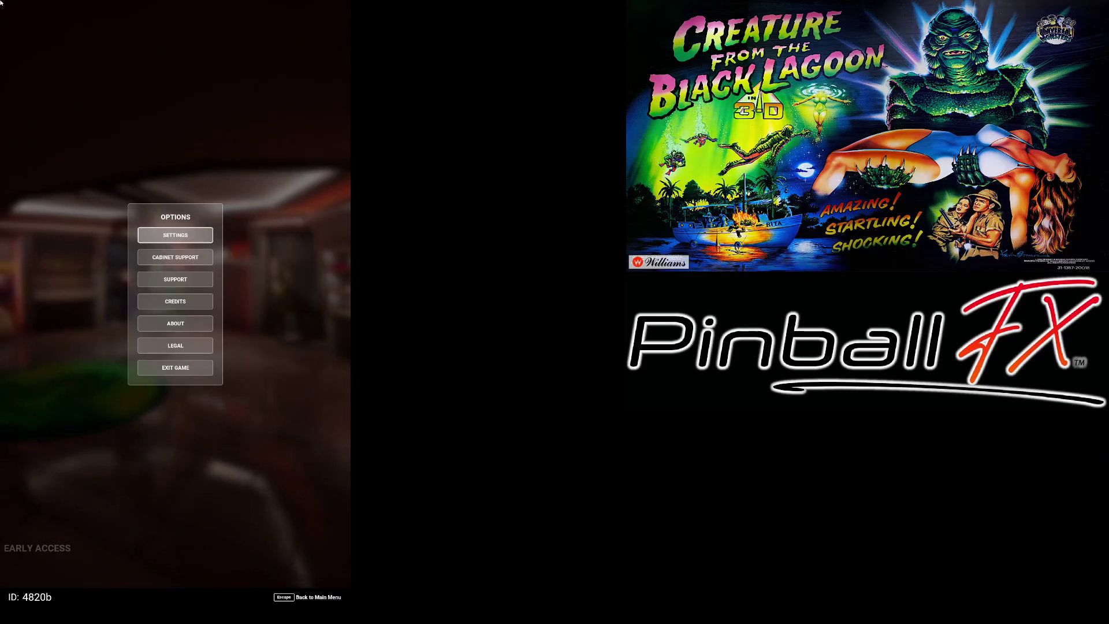
pyautogui.press('Down')
pyautogui.press('Return')
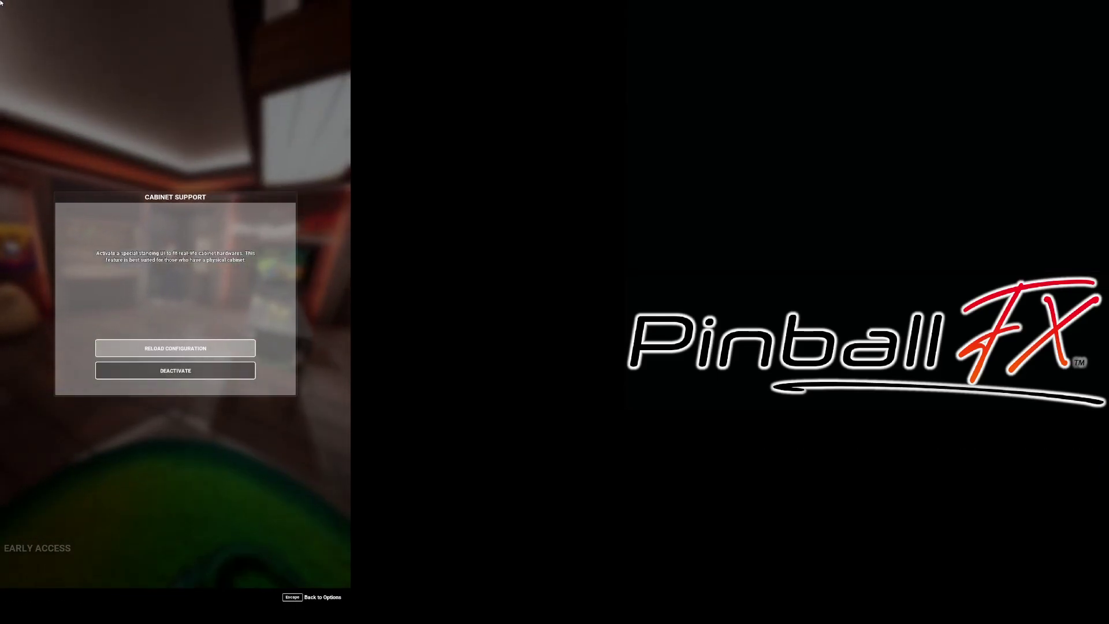
pyautogui.press('Escape')
pyautogui.press('Escape')
# Filter the table list to show only Williams Pinball tables.
pyautogui.press('Down')
pyautogui.press('Down')
pyautogui.press('Down')
pyautogui.press('Down')
pyautogui.press('Down')
pyautogui.press('Down')
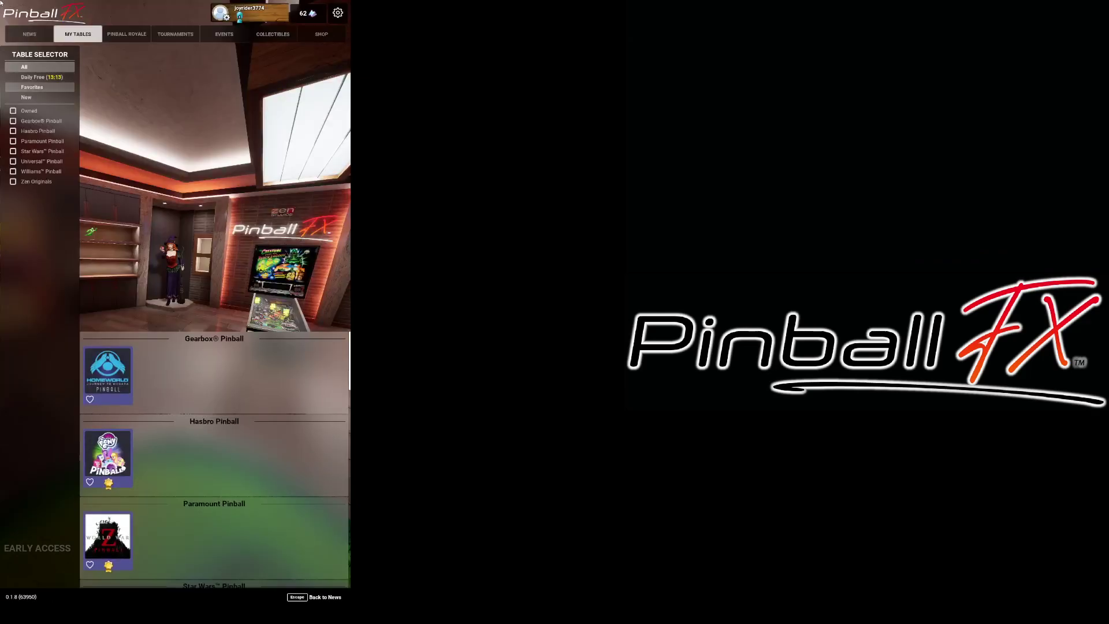
pyautogui.press('Down')
pyautogui.press('Down')
pyautogui.press('Down')
pyautogui.press('Down')
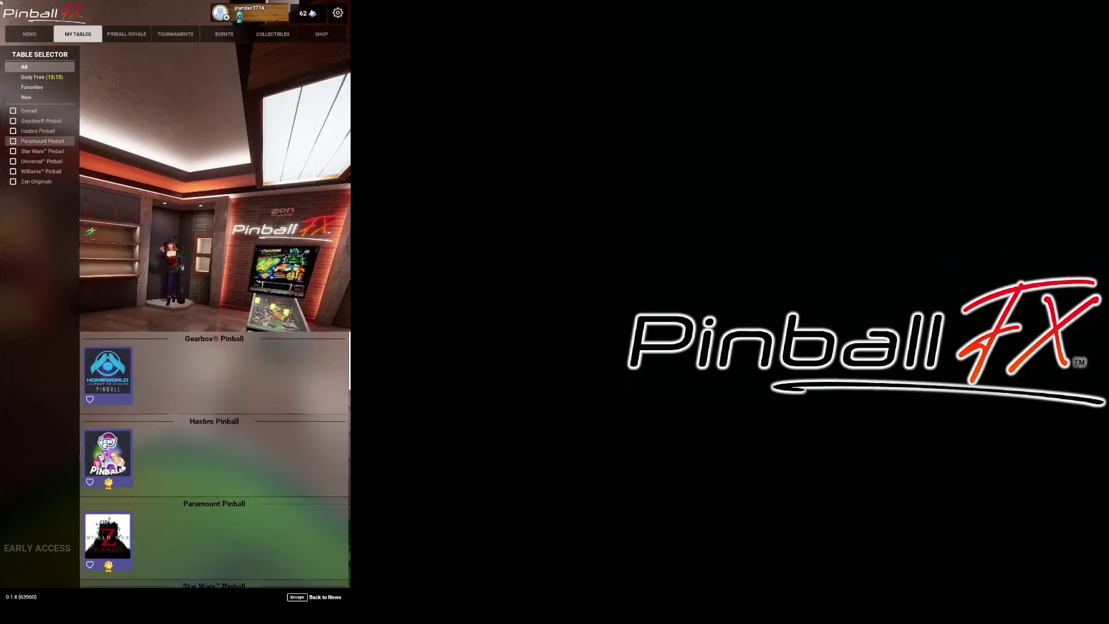
pyautogui.press('Return')
# Launch the Creature from the Black Lagoon table, then exit the game.
pyautogui.press('Right')
pyautogui.press('Down')
pyautogui.press('Down')
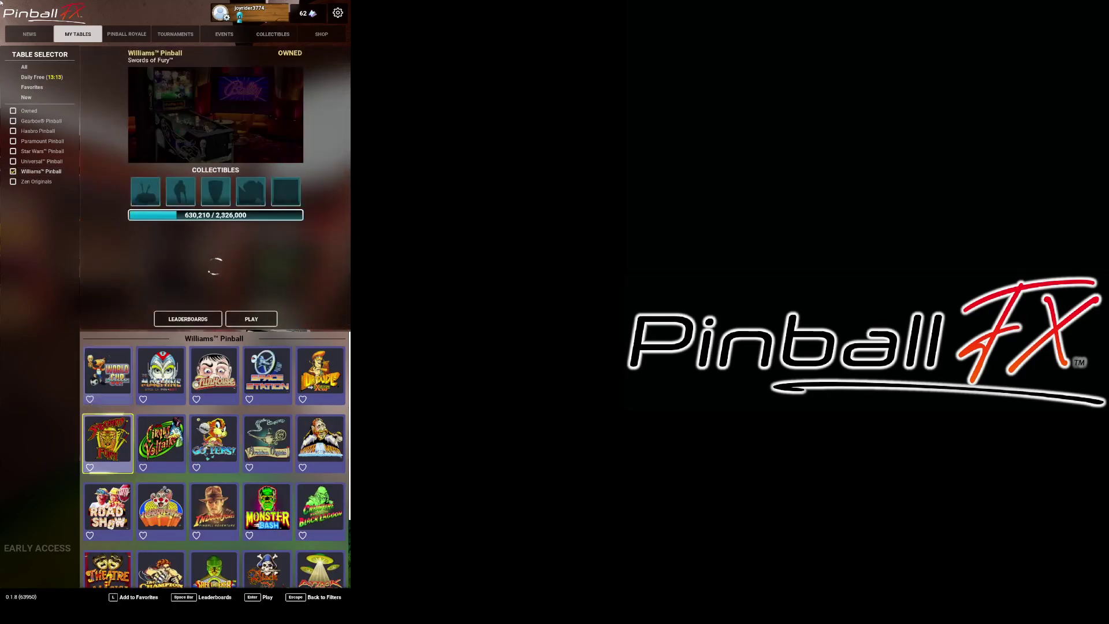
pyautogui.press('Right')
pyautogui.press('Right')
pyautogui.press('Right')
pyautogui.press('Right')
pyautogui.press('Return')
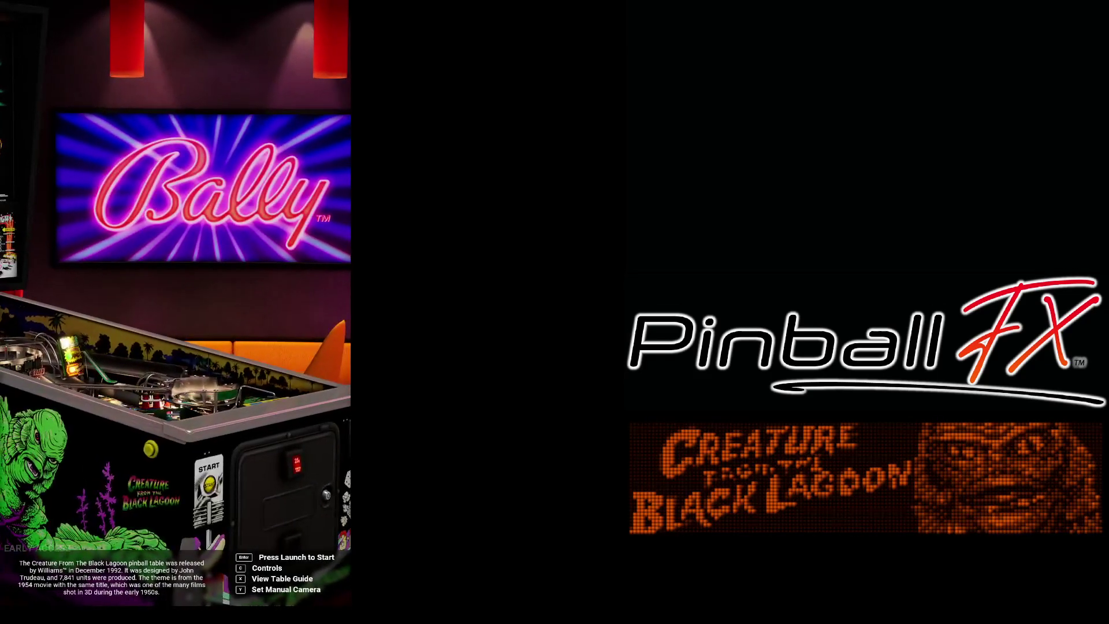
pyautogui.press('Escape')
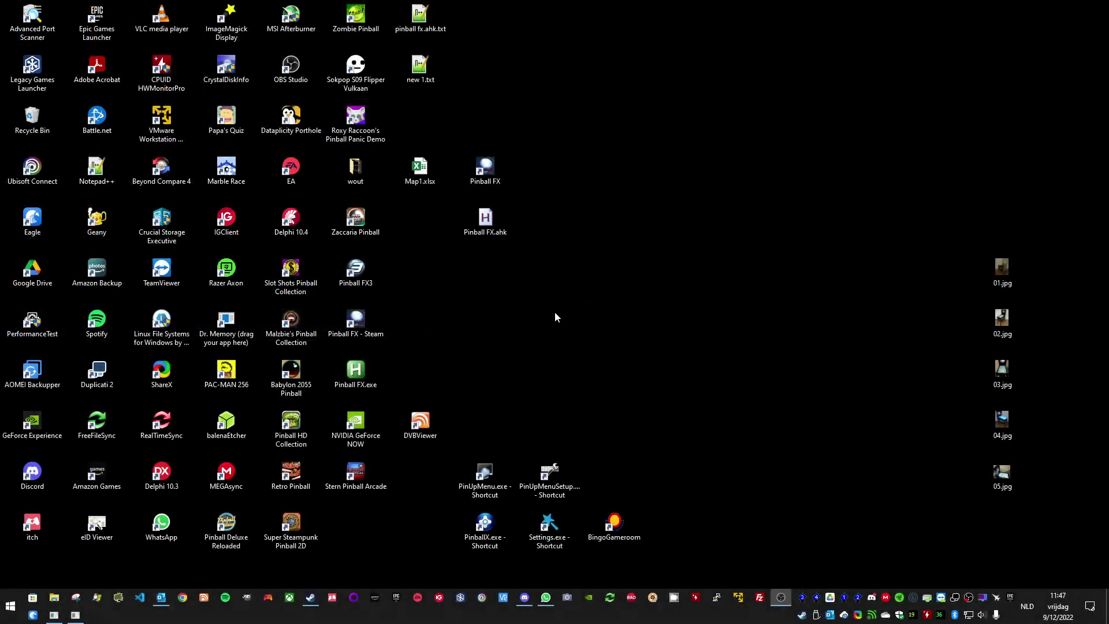
# Switch to Chrome, search the web for "download ffmpeg" and open the official Download FFmpeg page.
pyautogui.click(183, 598)
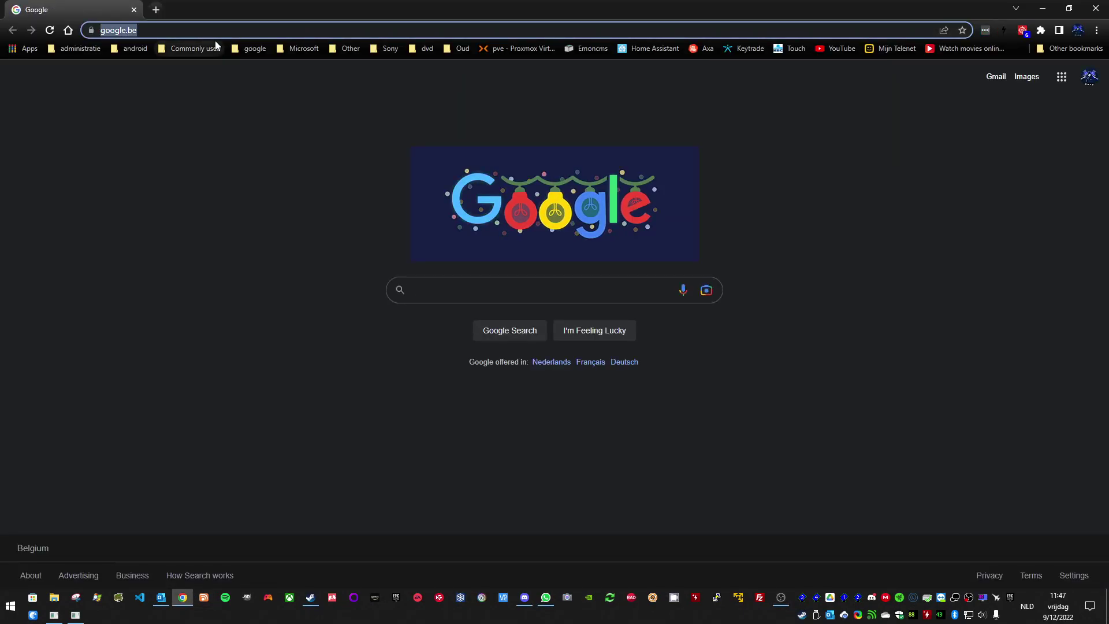
pyautogui.write('download ')
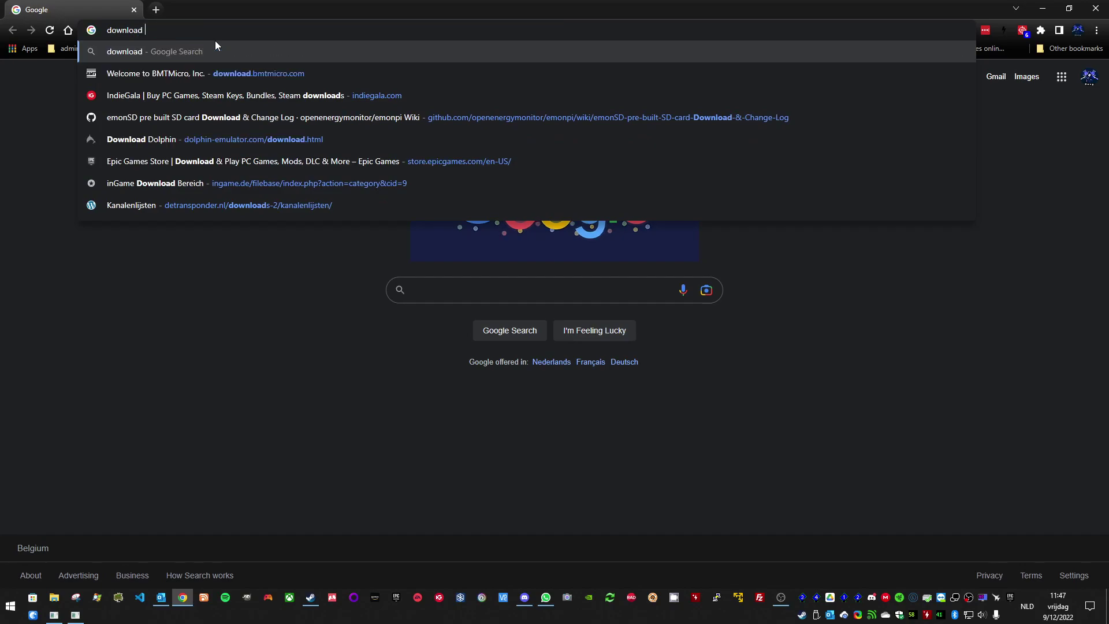
pyautogui.write('ffmpeg')
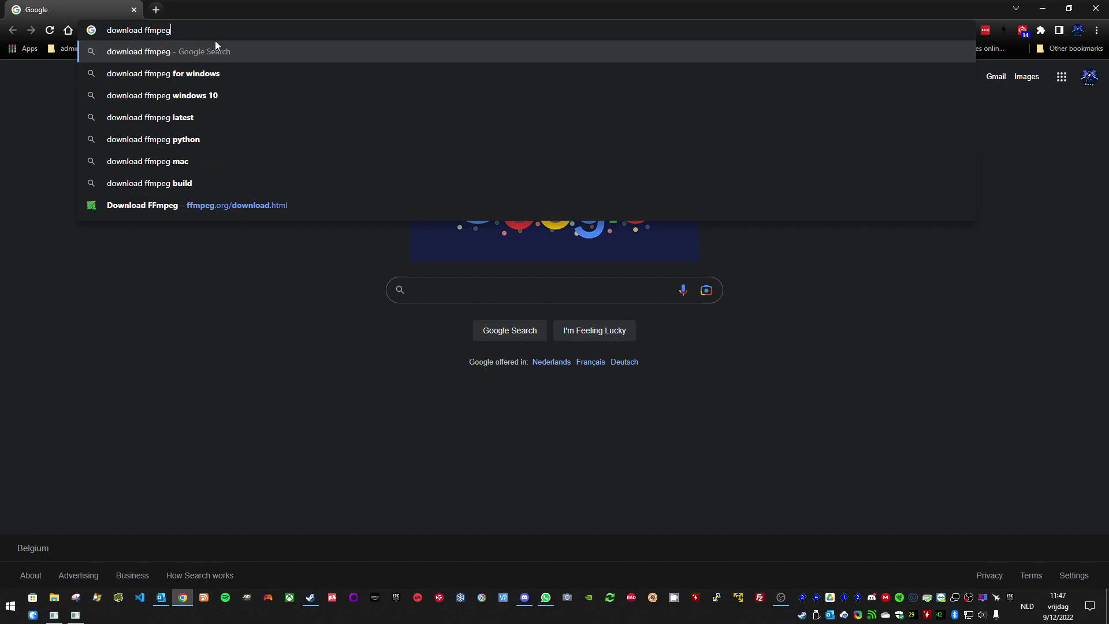
pyautogui.press('Return')
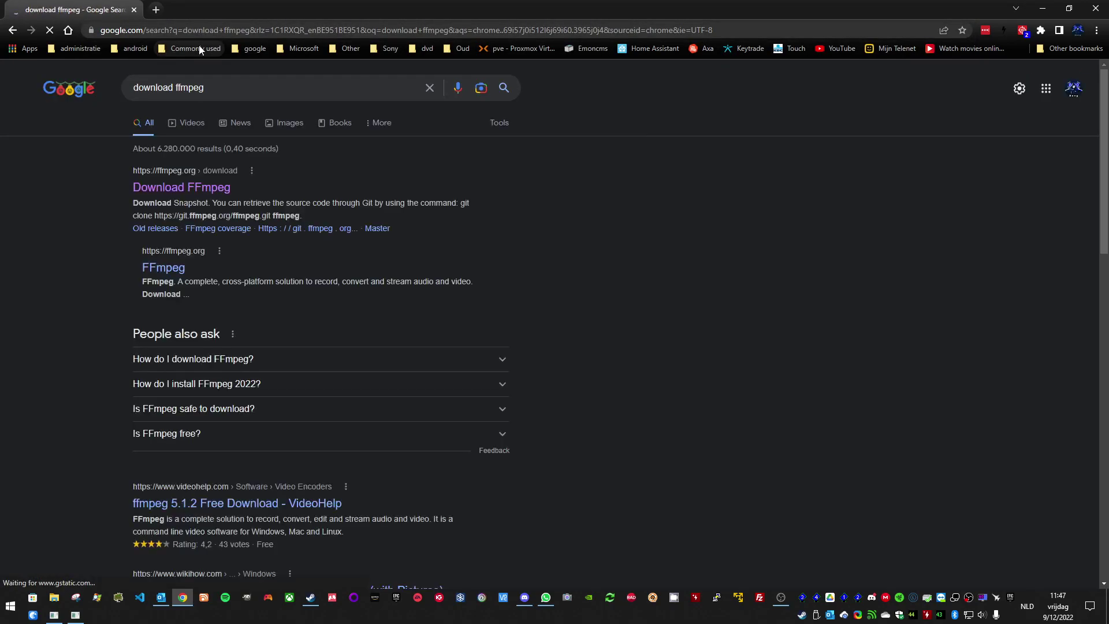
pyautogui.click(178, 187)
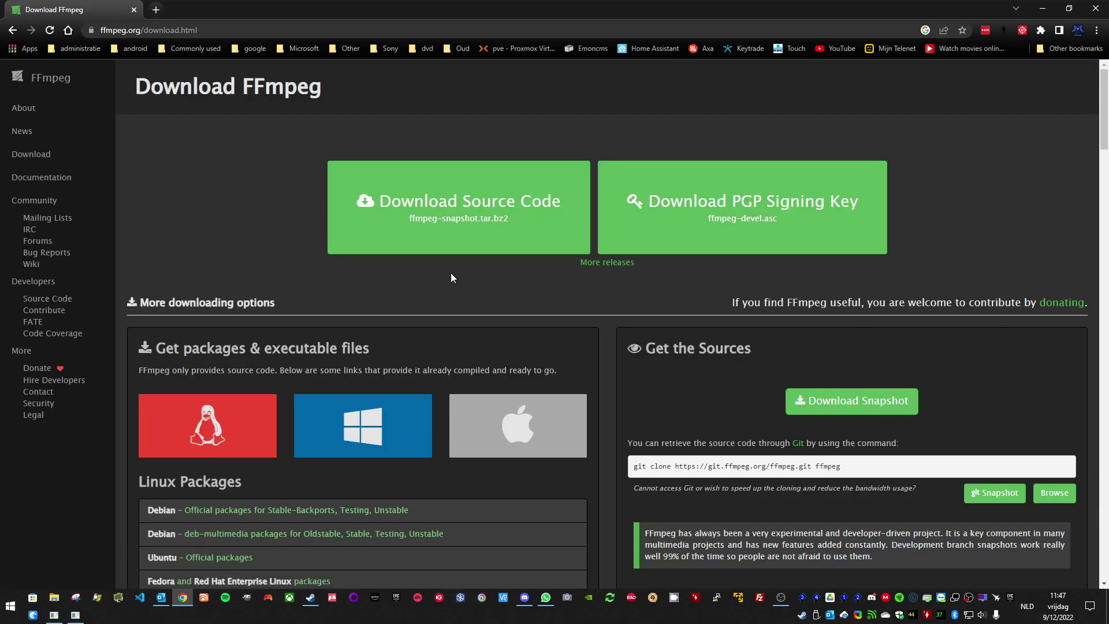
# Download ffmpeg-release-full.7z from the release builds of the gyan.dev Windows builds.
pyautogui.click(317, 423)
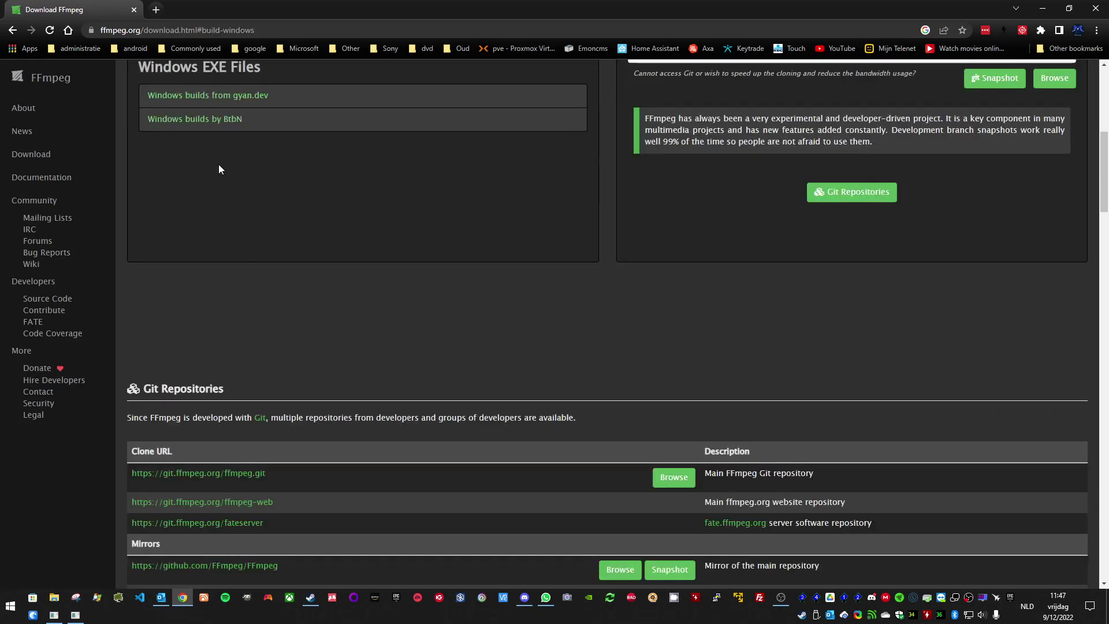
pyautogui.click(200, 100)
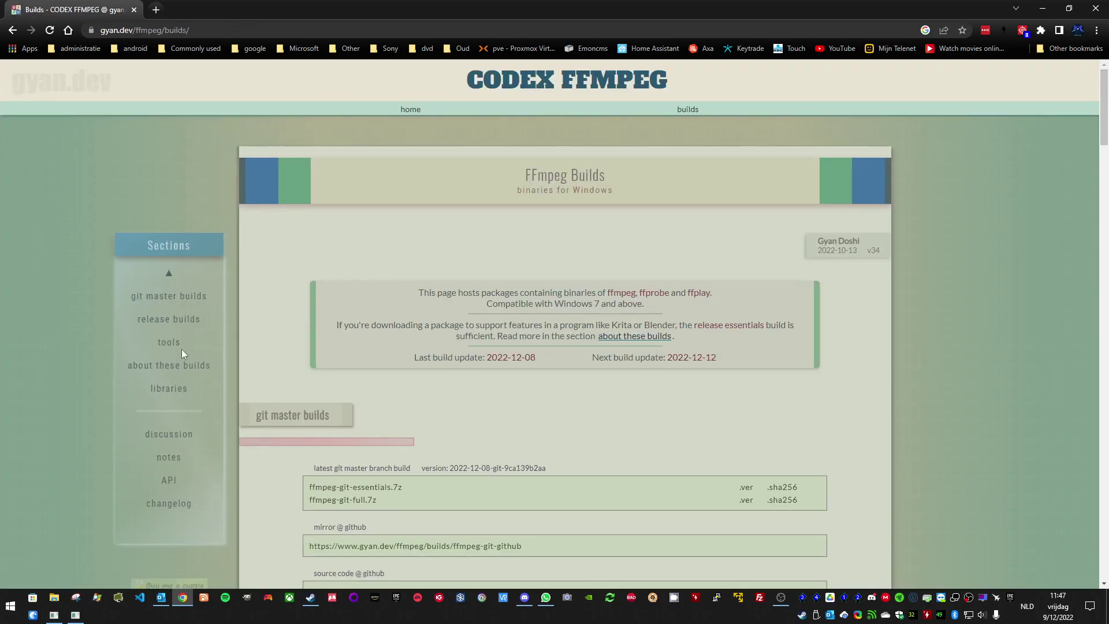
pyautogui.click(169, 319)
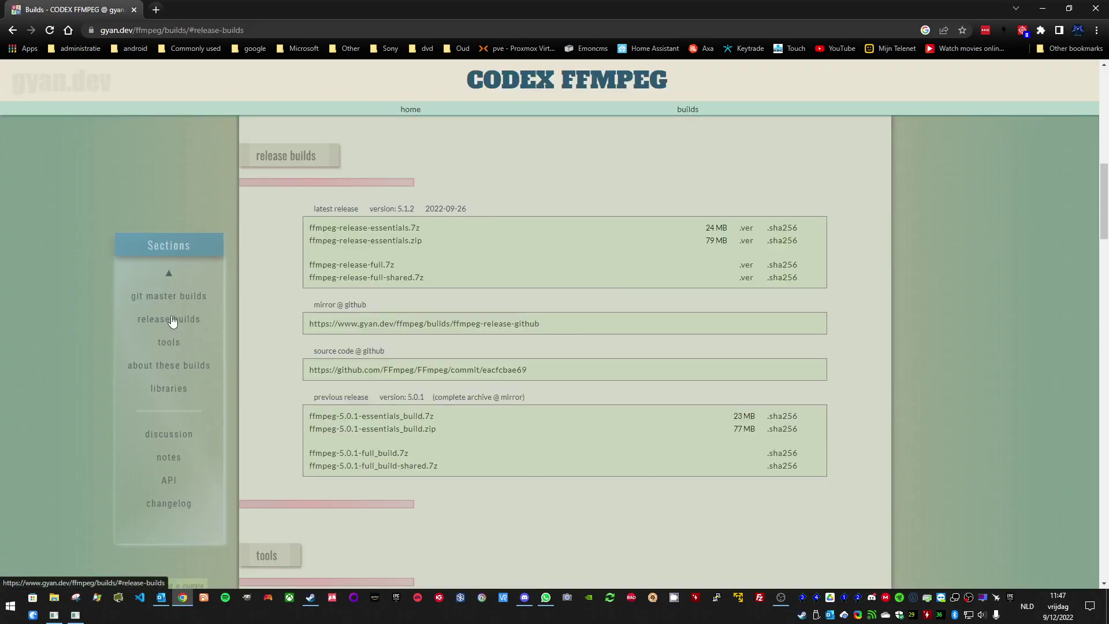
pyautogui.click(332, 264)
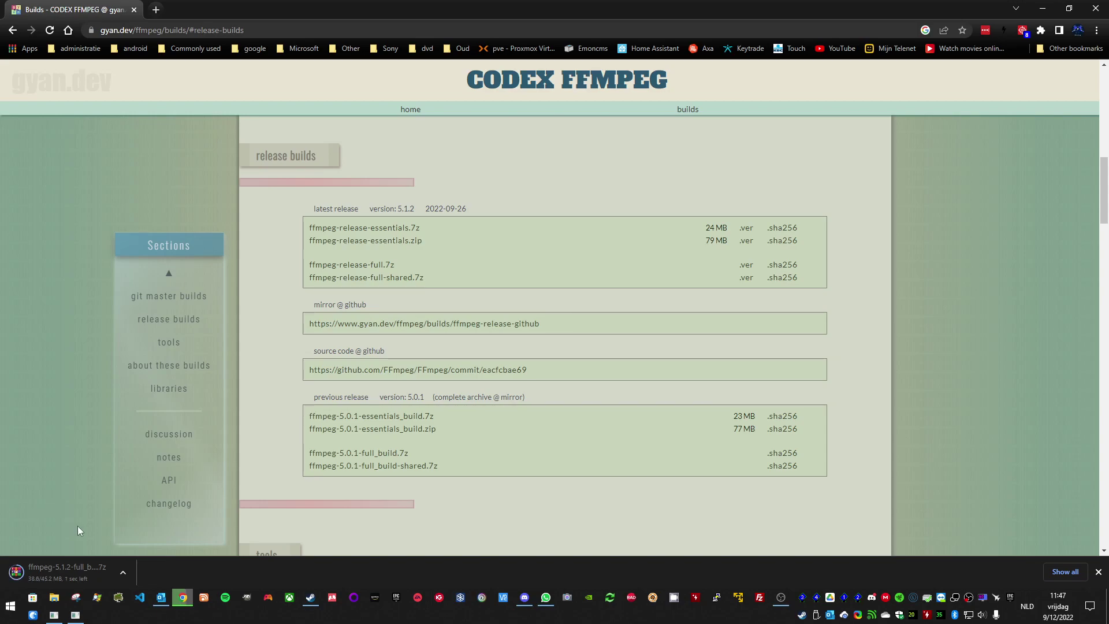
# Open the downloaded FFmpeg archive and select ffplay.exe in its bin folder.
pyautogui.click(68, 571)
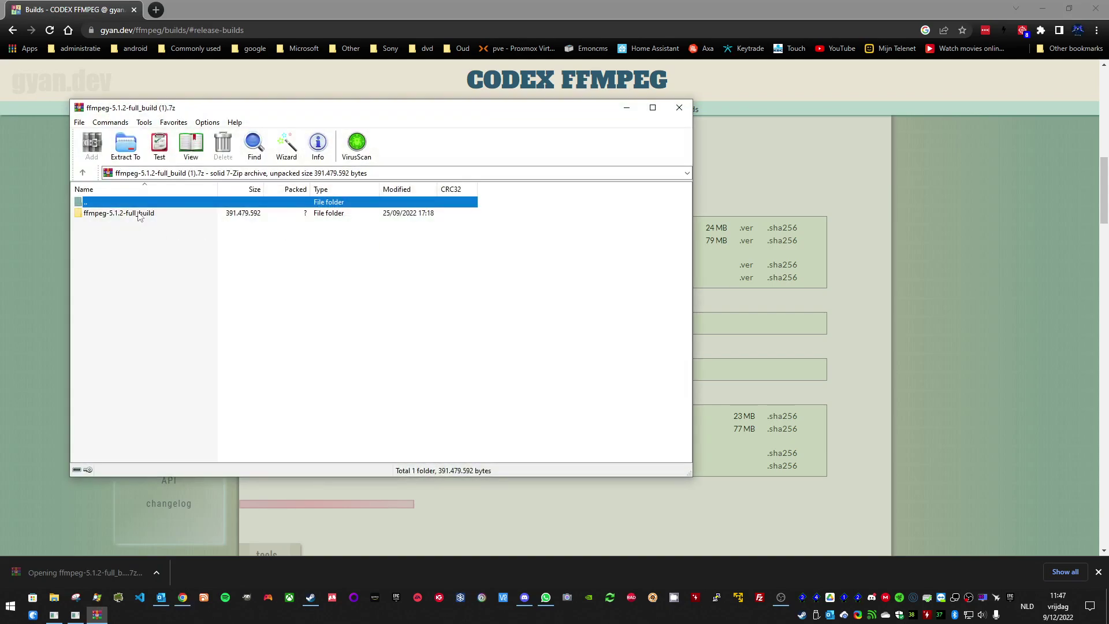
pyautogui.doubleClick(138, 213)
pyautogui.click(87, 213)
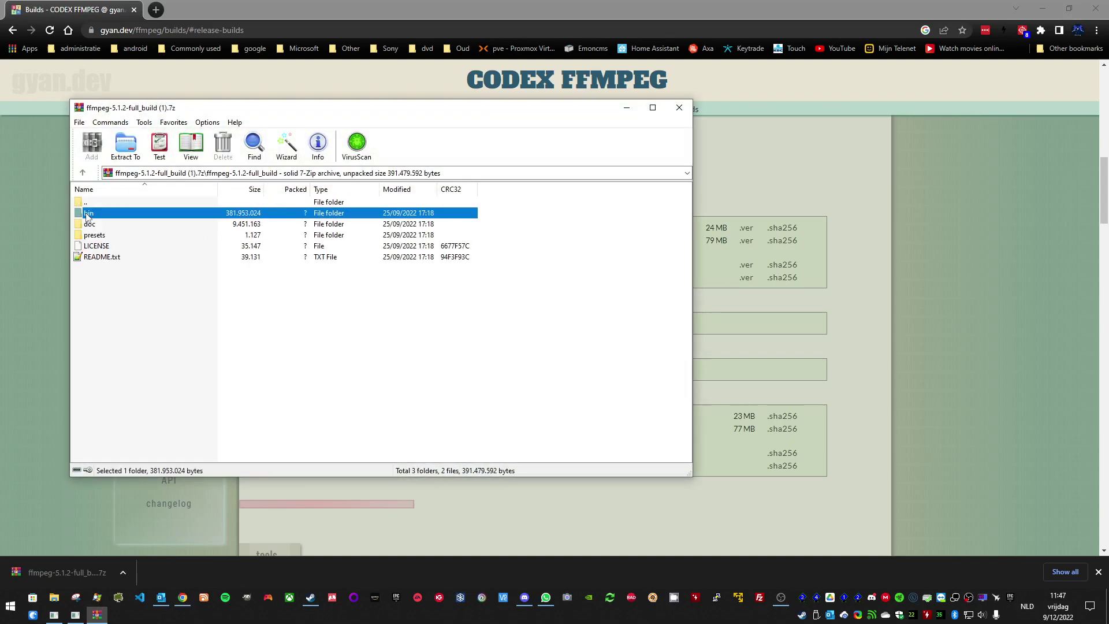
pyautogui.doubleClick(88, 214)
pyautogui.moveTo(154, 98); pyautogui.dragTo(670, 96)
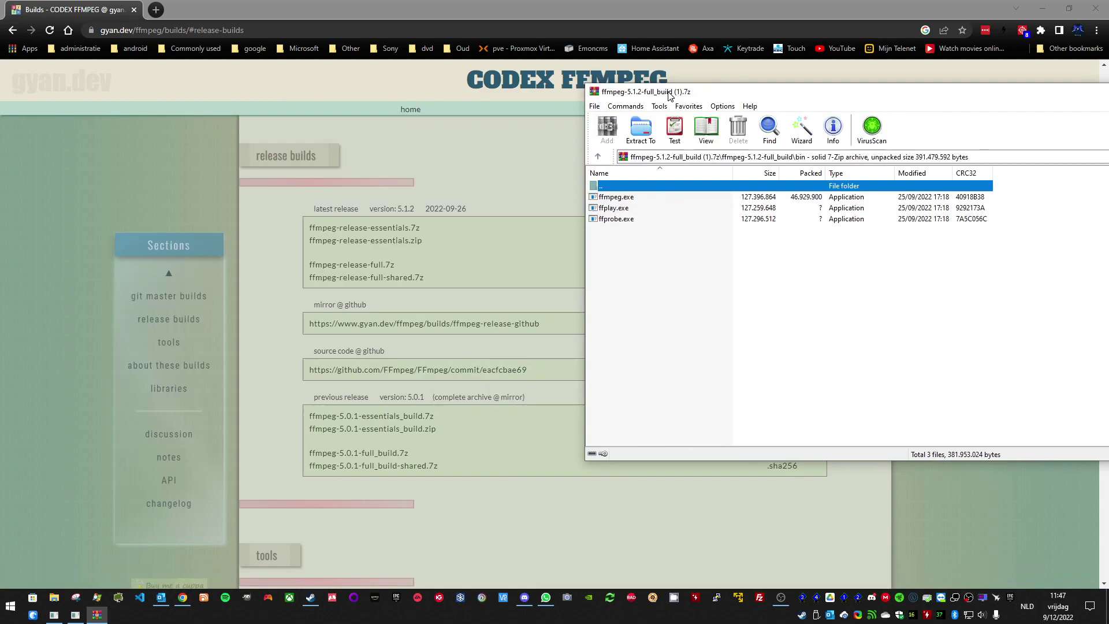
pyautogui.click(615, 208)
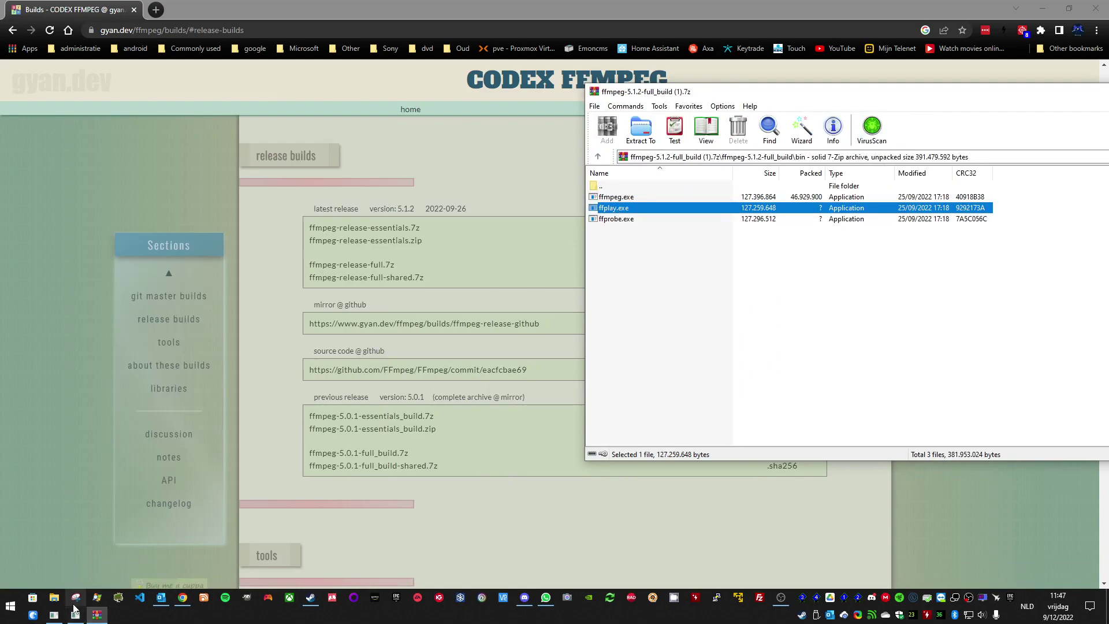
# Open the folder M:\Pinball\pinupsystem\PinUPPopper\Launch in File Explorer.
pyautogui.click(53, 601)
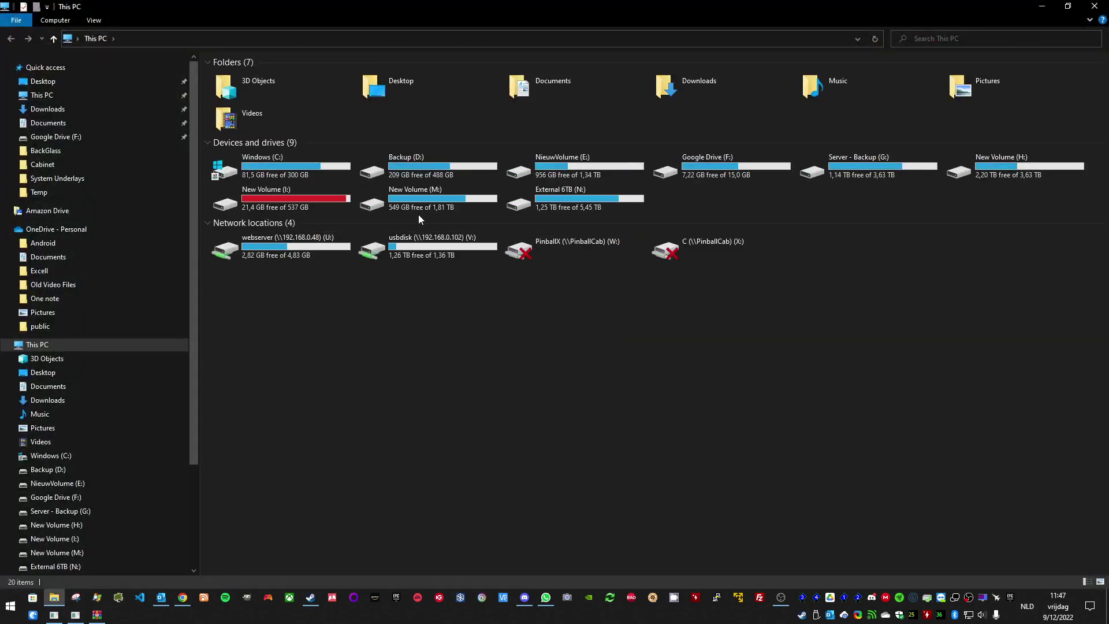
pyautogui.doubleClick(431, 203)
pyautogui.click(432, 199)
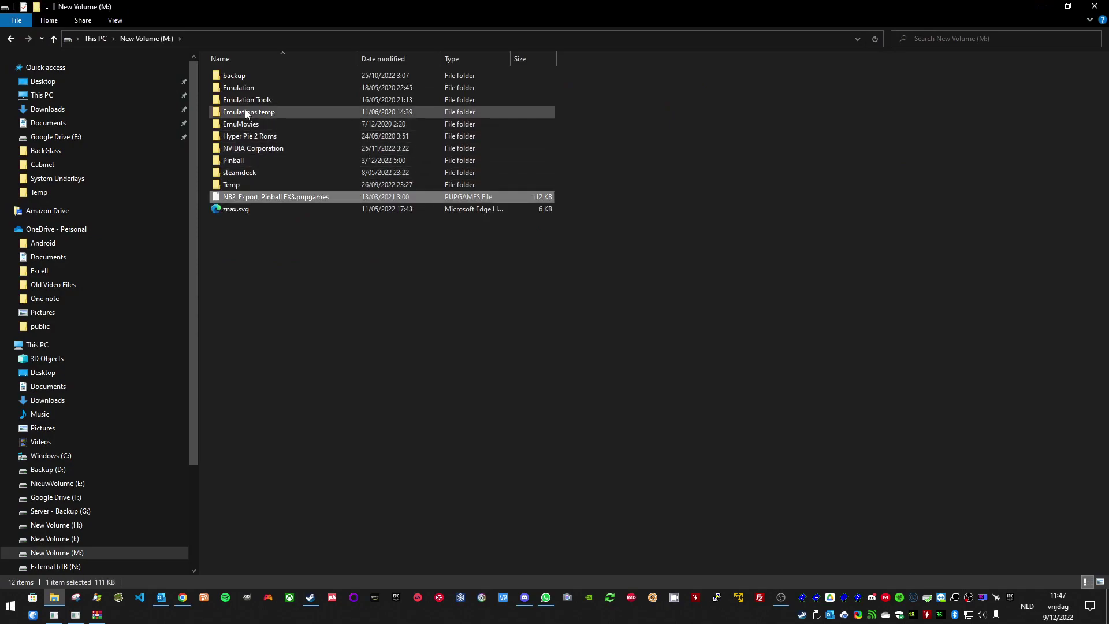
pyautogui.doubleClick(239, 162)
pyautogui.doubleClick(245, 197)
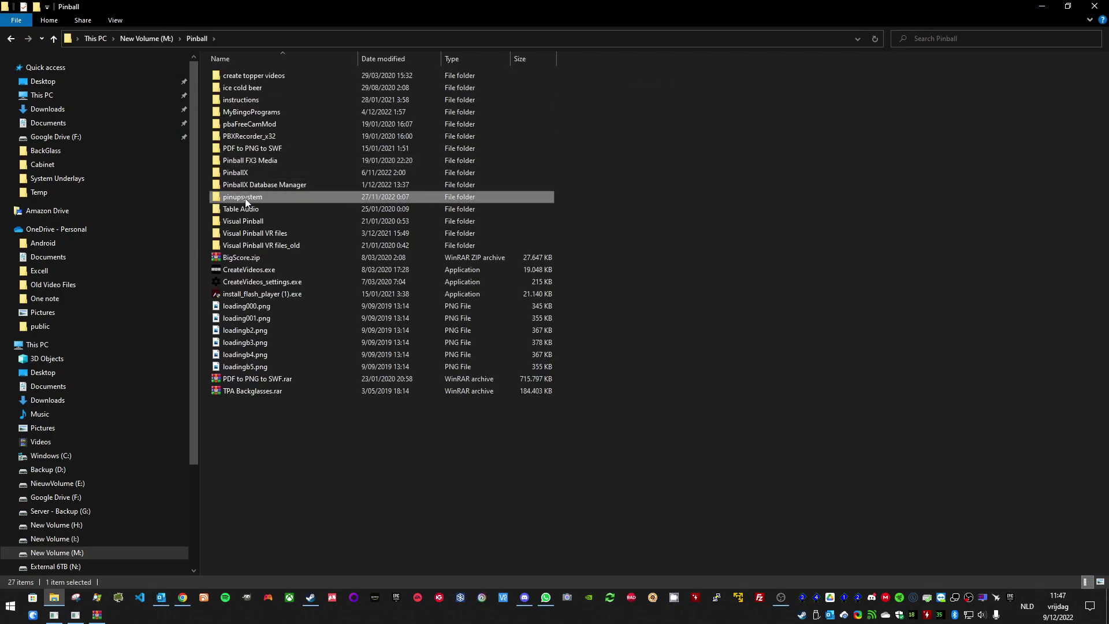
pyautogui.click(235, 104)
pyautogui.doubleClick(235, 106)
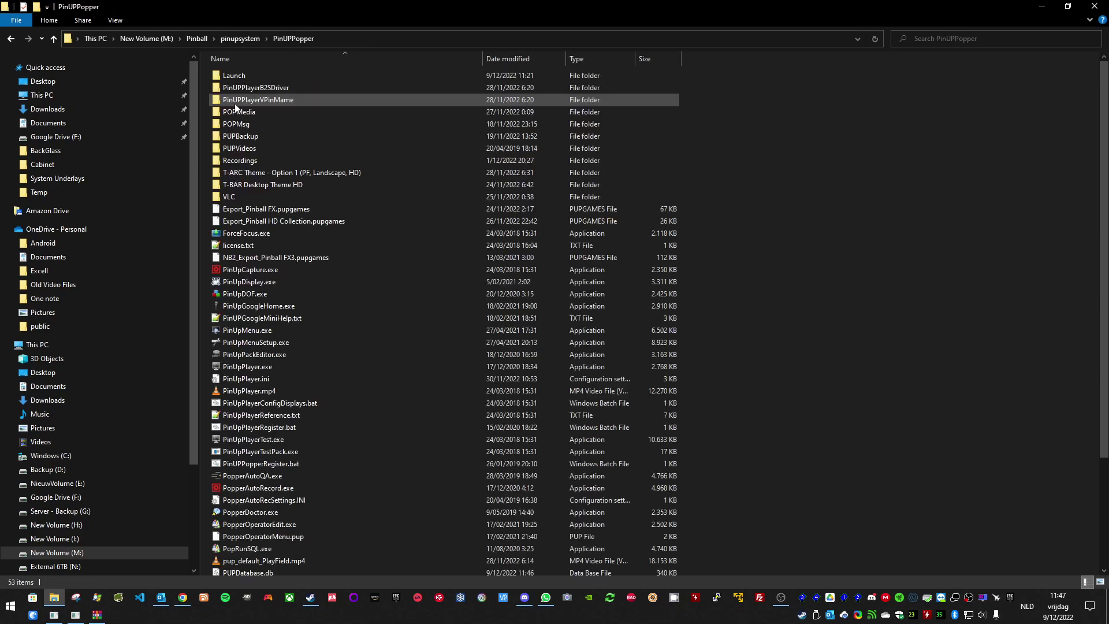
pyautogui.doubleClick(230, 74)
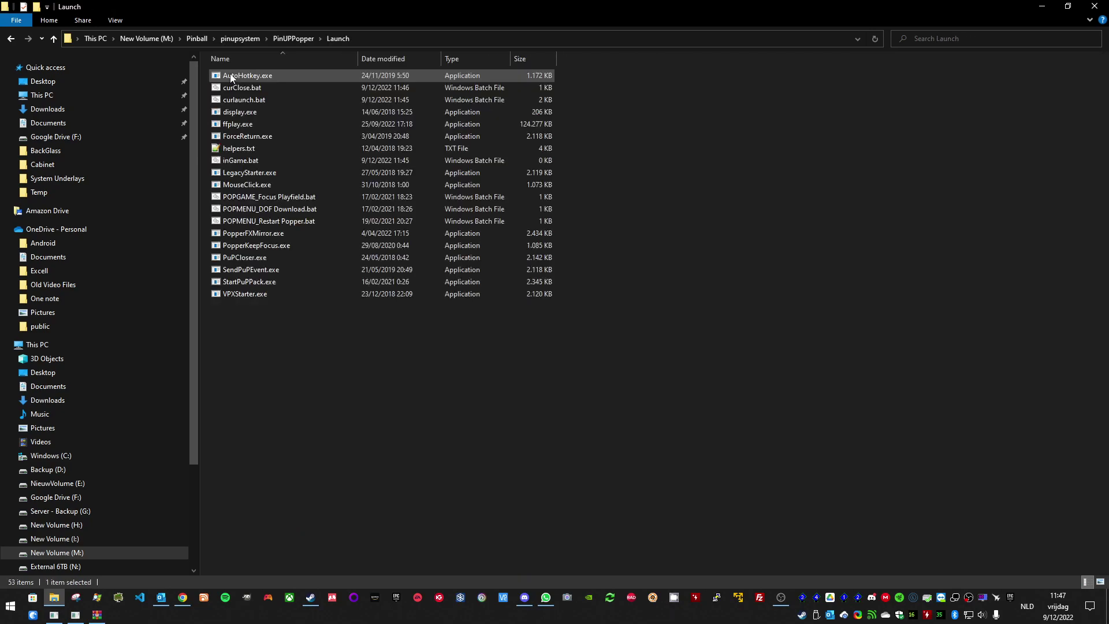
# Copy ffplay.exe from the archive into PinUP Popper's Launch folder and clear the open windows off the desktop.
pyautogui.click(97, 615)
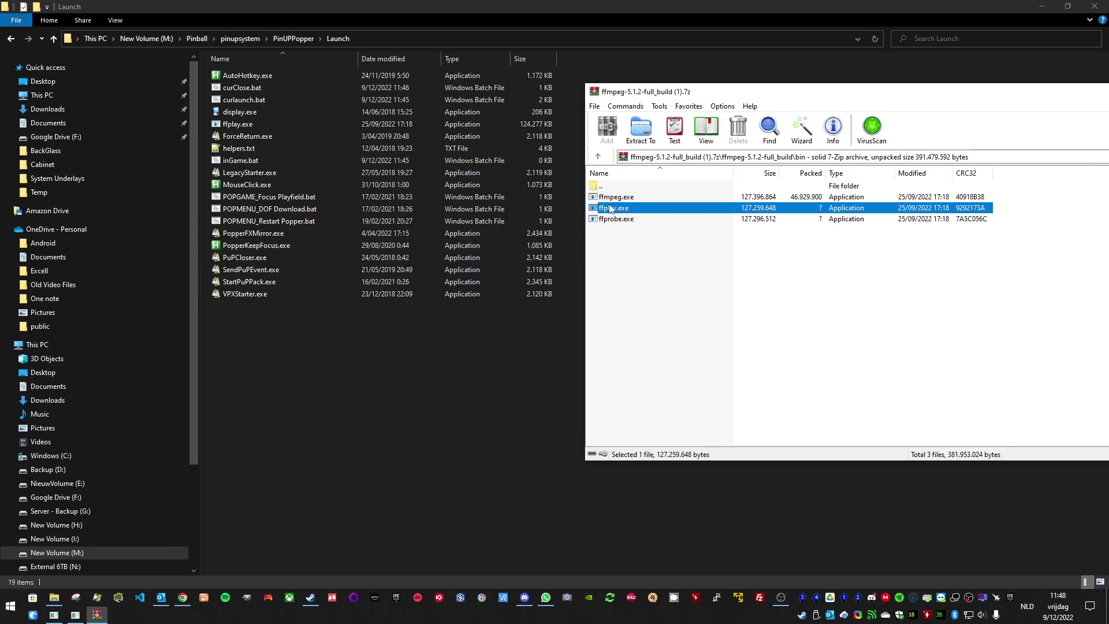
pyautogui.moveTo(280, 409); pyautogui.dragTo(280, 409)
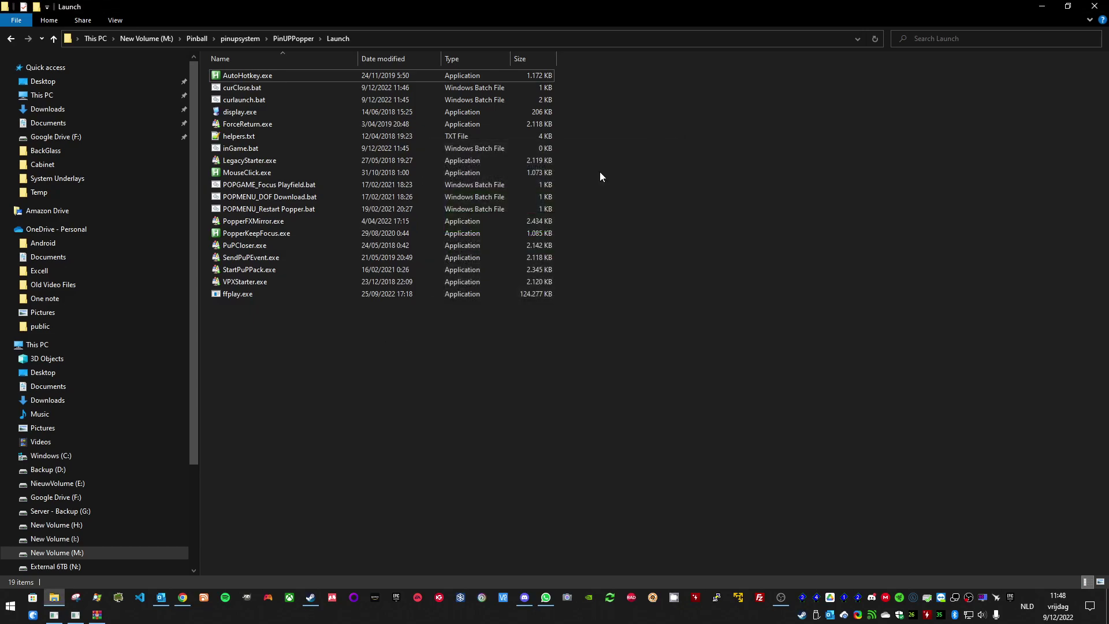
pyautogui.click(1040, 10)
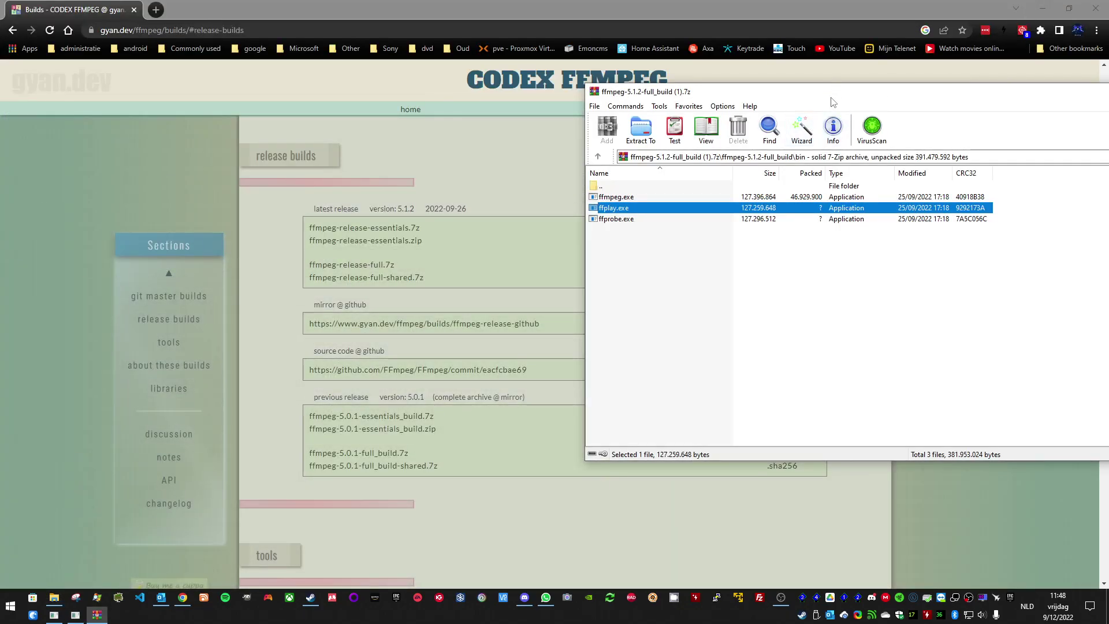
pyautogui.moveTo(832, 98); pyautogui.dragTo(441, 184)
pyautogui.click(802, 174)
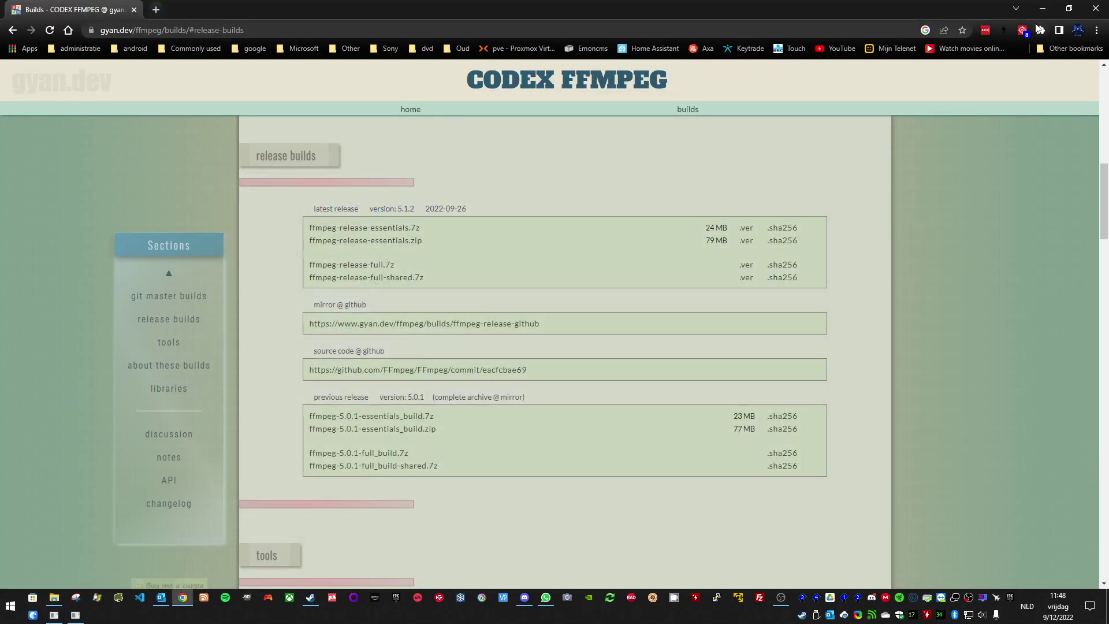
pyautogui.click(1043, 8)
# Start PinUP Popper Setup and open the launch script of the Pinball FX emulator.
pyautogui.doubleClick(549, 475)
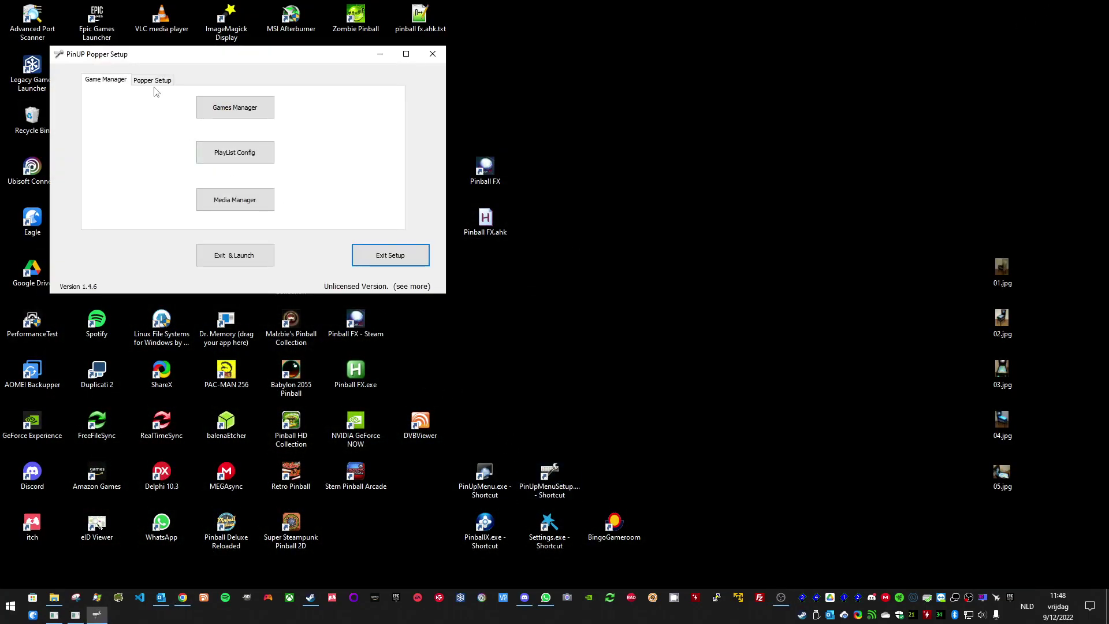
pyautogui.click(153, 82)
pyautogui.click(152, 157)
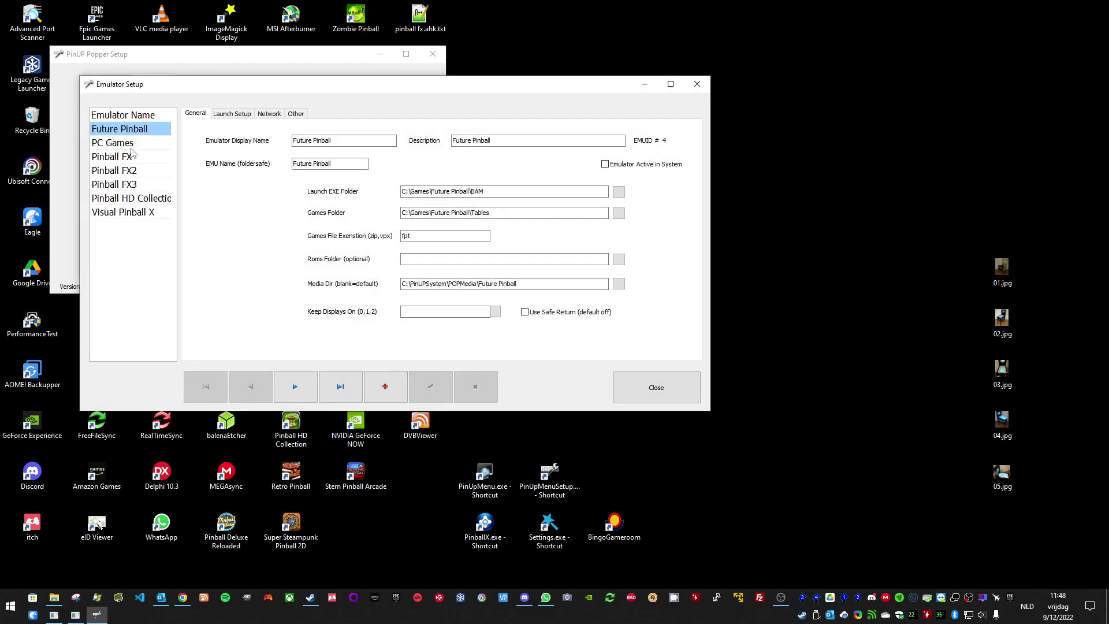
pyautogui.click(132, 157)
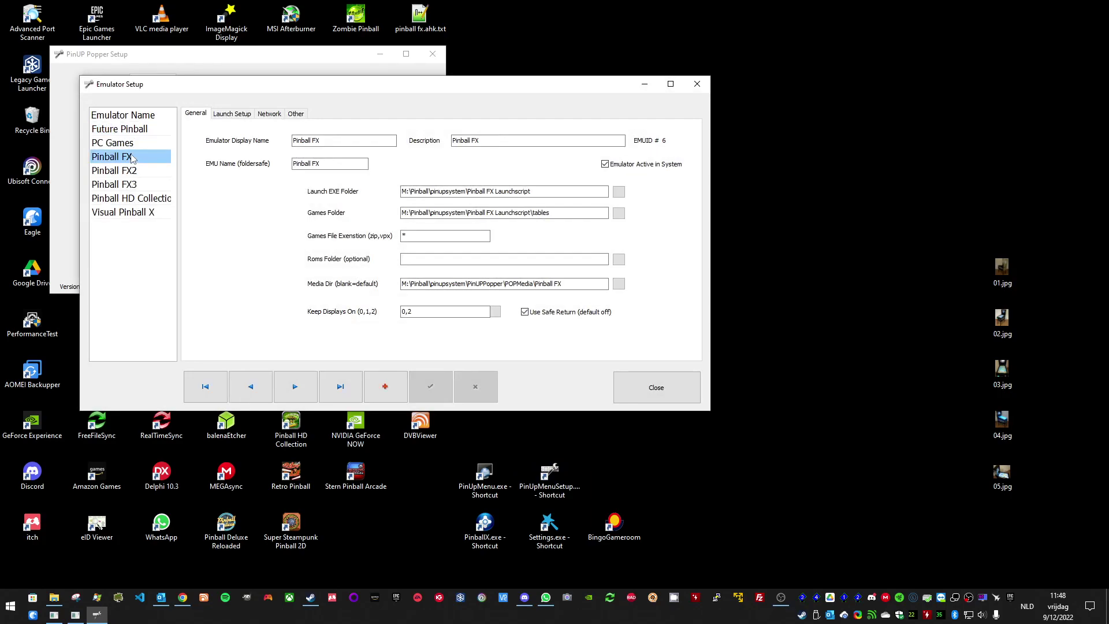
pyautogui.click(232, 114)
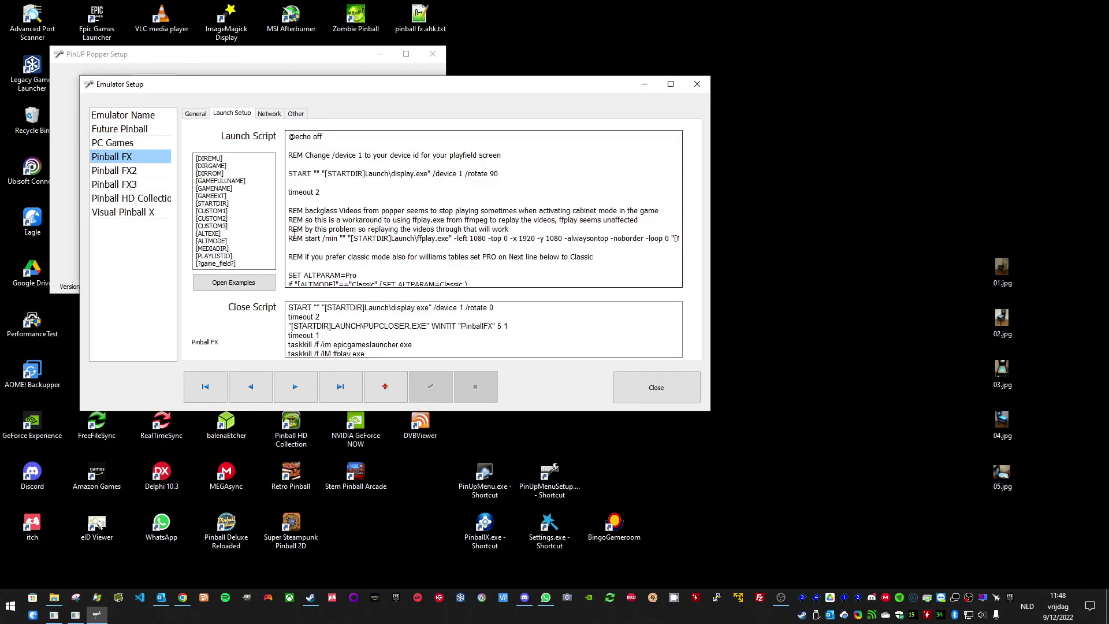
# Examine the commented-out ffplay.exe line in the launch script, from its REM prefix through the window options to the backglass video path.
pyautogui.moveTo(293, 237); pyautogui.dragTo(307, 237)
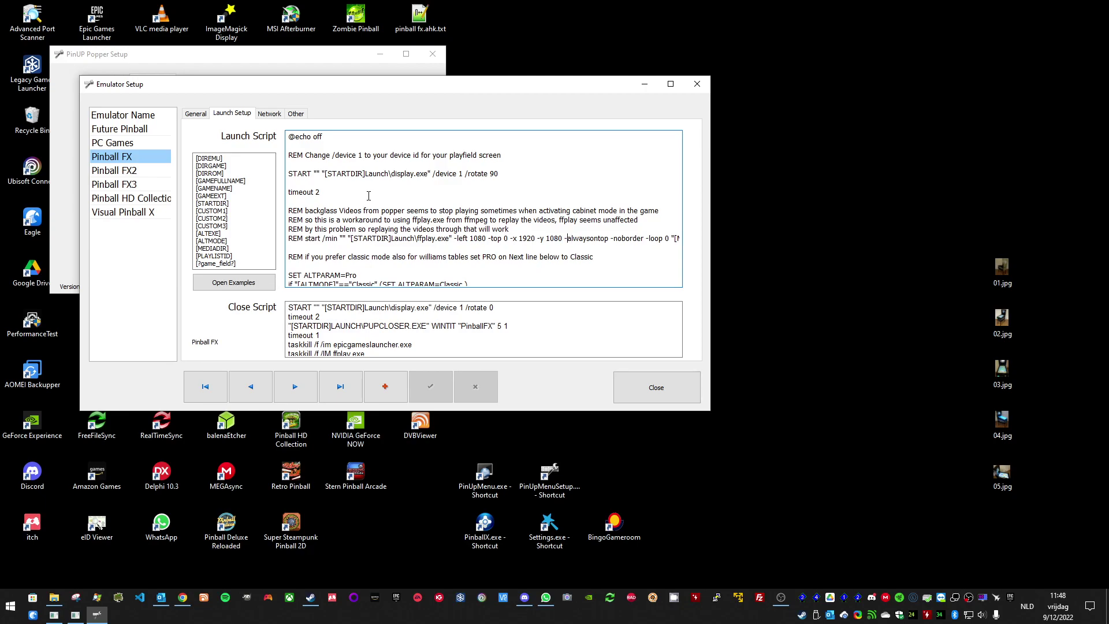
pyautogui.press('Right')
pyautogui.press('Right')
pyautogui.press('Right')
pyautogui.press('Right')
pyautogui.press('Right')
pyautogui.press('Right')
pyautogui.press('Right')
pyautogui.press('Right')
pyautogui.press('Right')
pyautogui.press('Right')
pyautogui.press('Right')
pyautogui.press('Right')
pyautogui.press('Right')
pyautogui.press('Right')
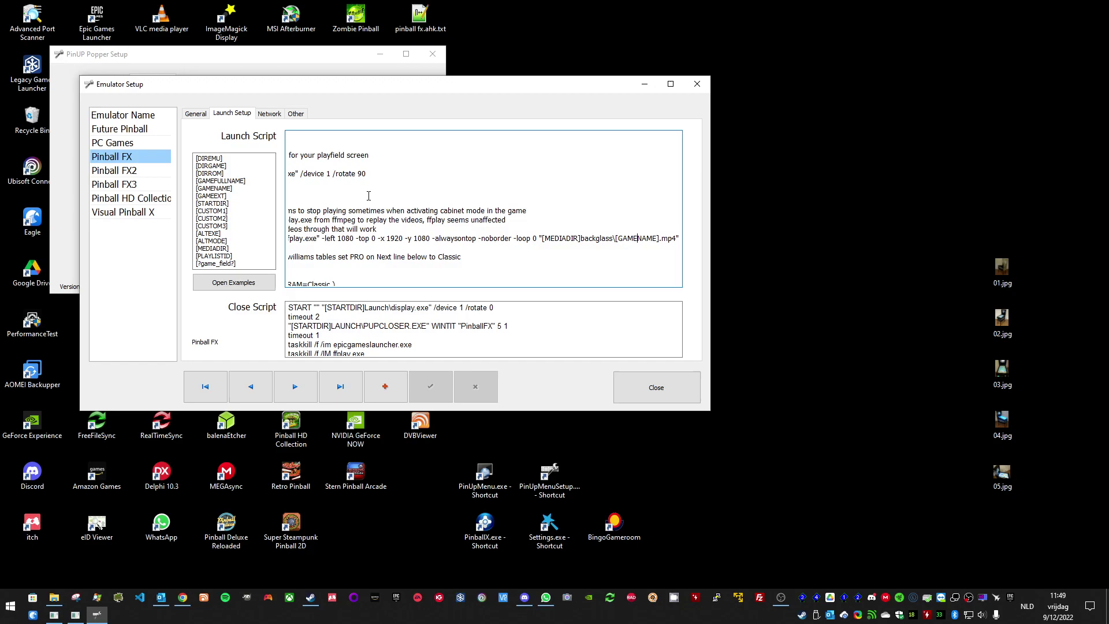
# Enable the ffplay.exe line in the Pinball FX launch script by removing its REM prefix, save the script, and exit setup to launch Popper.
pyautogui.press('Home')
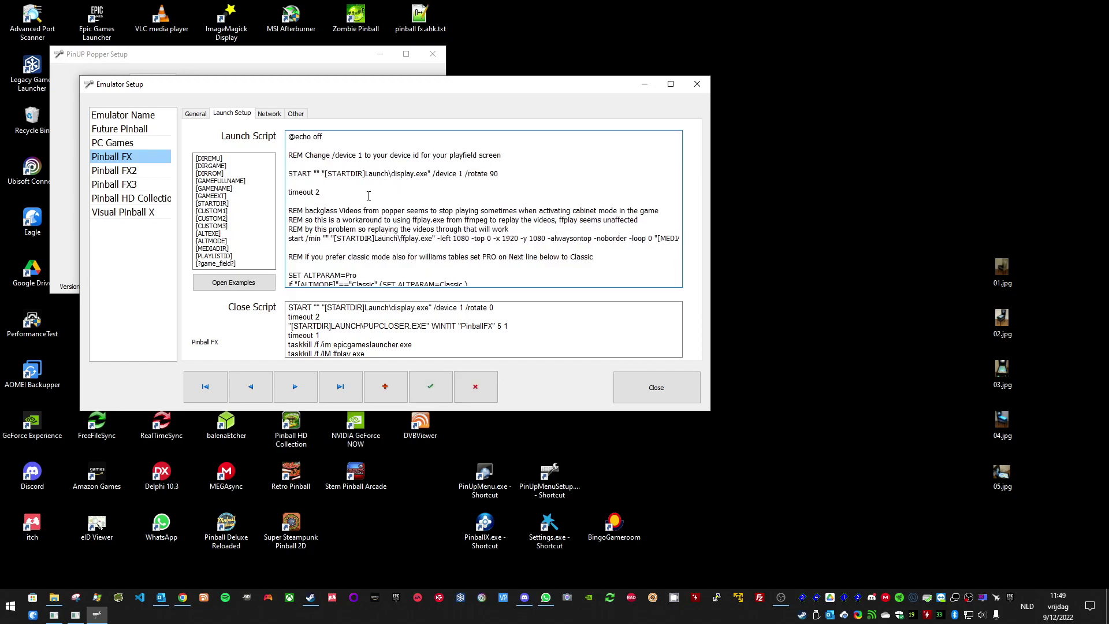
pyautogui.click(430, 386)
pyautogui.click(656, 388)
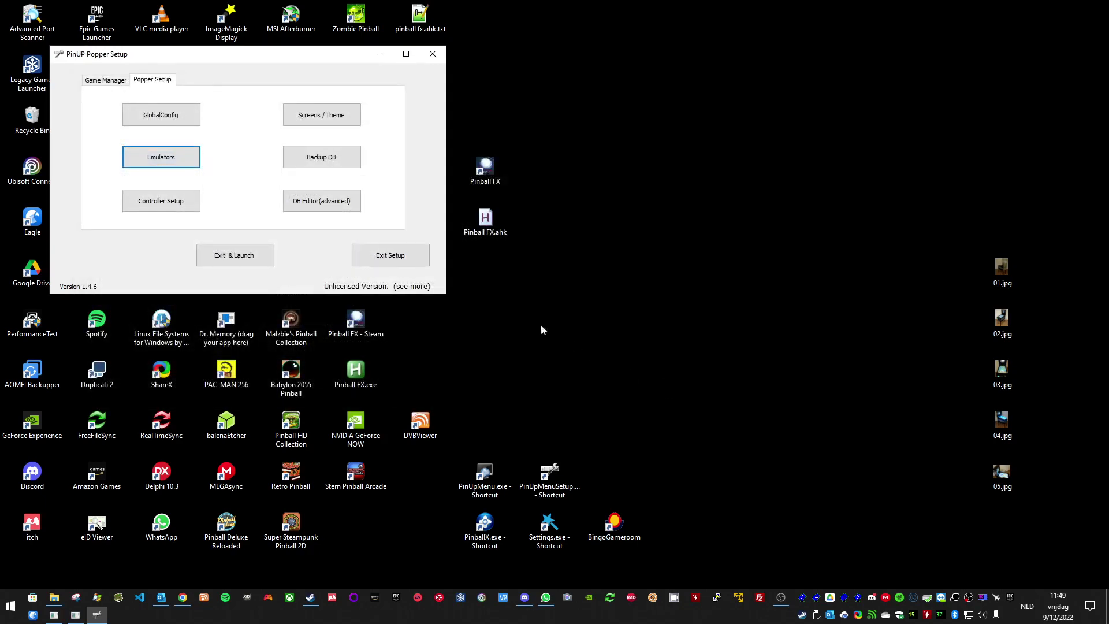
pyautogui.click(261, 252)
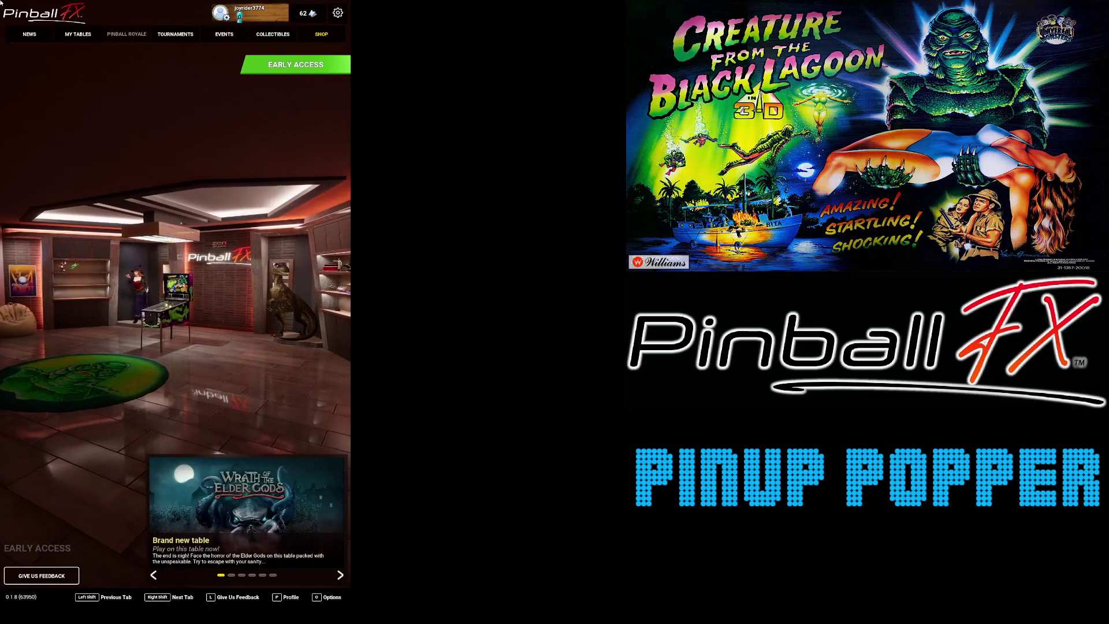
# Activate cabinet support in the Pinball FX options and return to the main menu.
pyautogui.press('o')
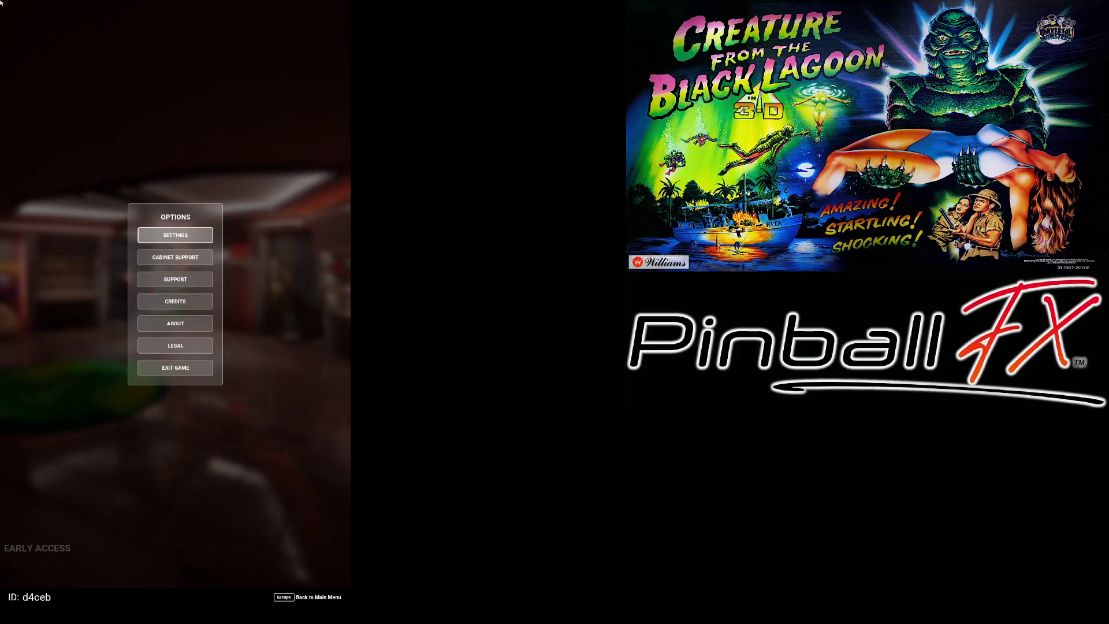
pyautogui.press('Down')
pyautogui.press('Return')
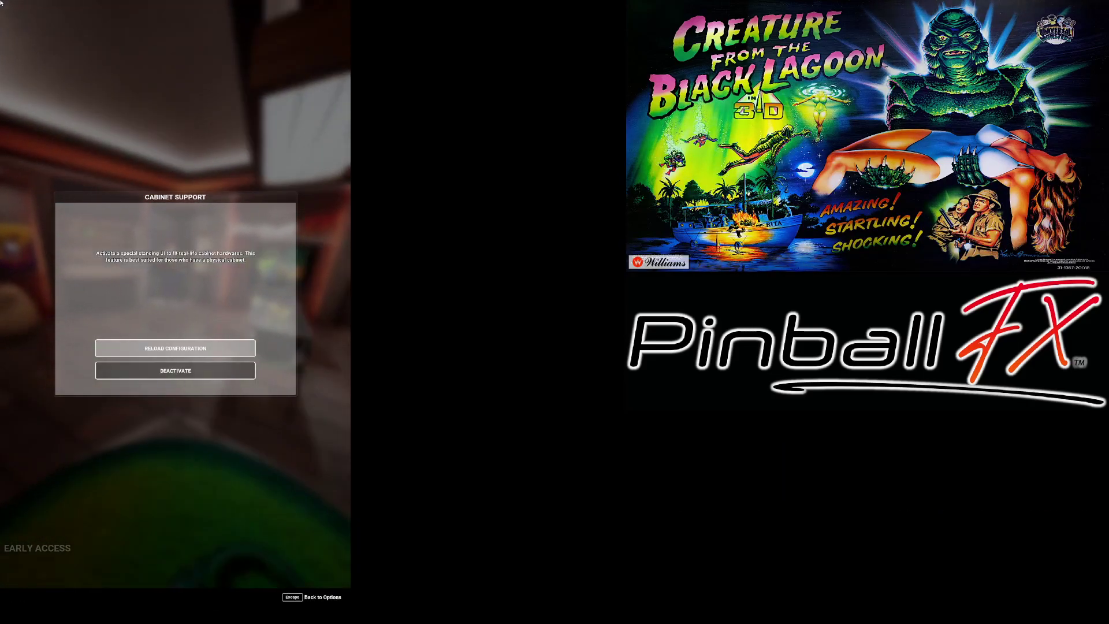
pyautogui.press('Escape')
pyautogui.press('Escape')
# Filter the My Tables list to Williams Pinball tables.
pyautogui.press('Down')
pyautogui.press('Down')
pyautogui.press('Down')
pyautogui.press('Down')
pyautogui.press('Down')
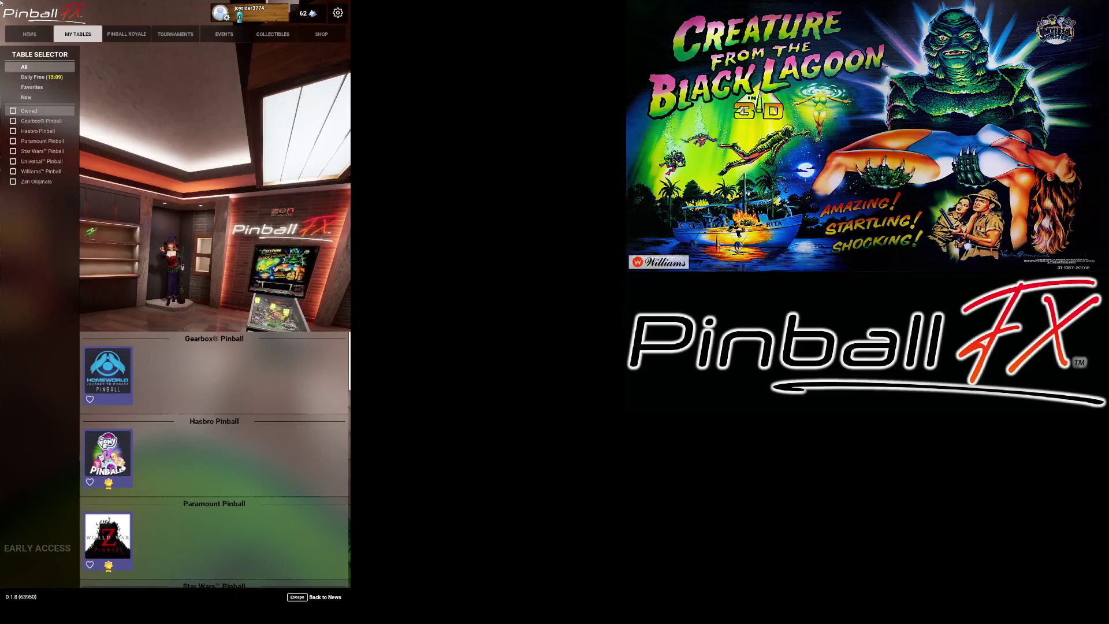
pyautogui.press('Down')
pyautogui.press('Down')
pyautogui.press('Down')
pyautogui.press('Down')
pyautogui.press('Down')
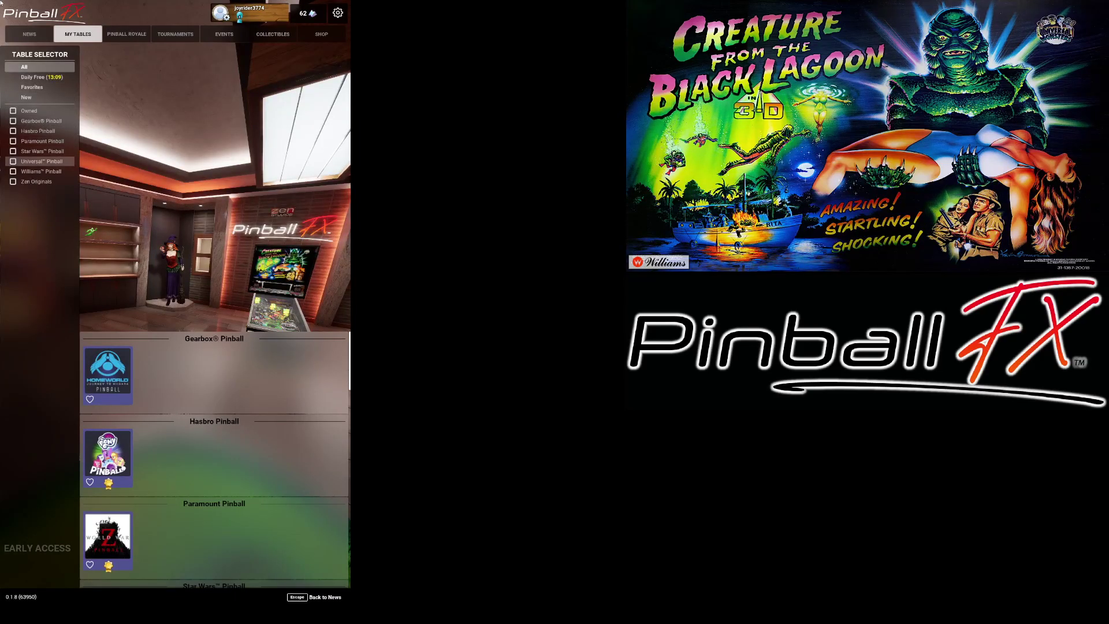
pyautogui.press('Return')
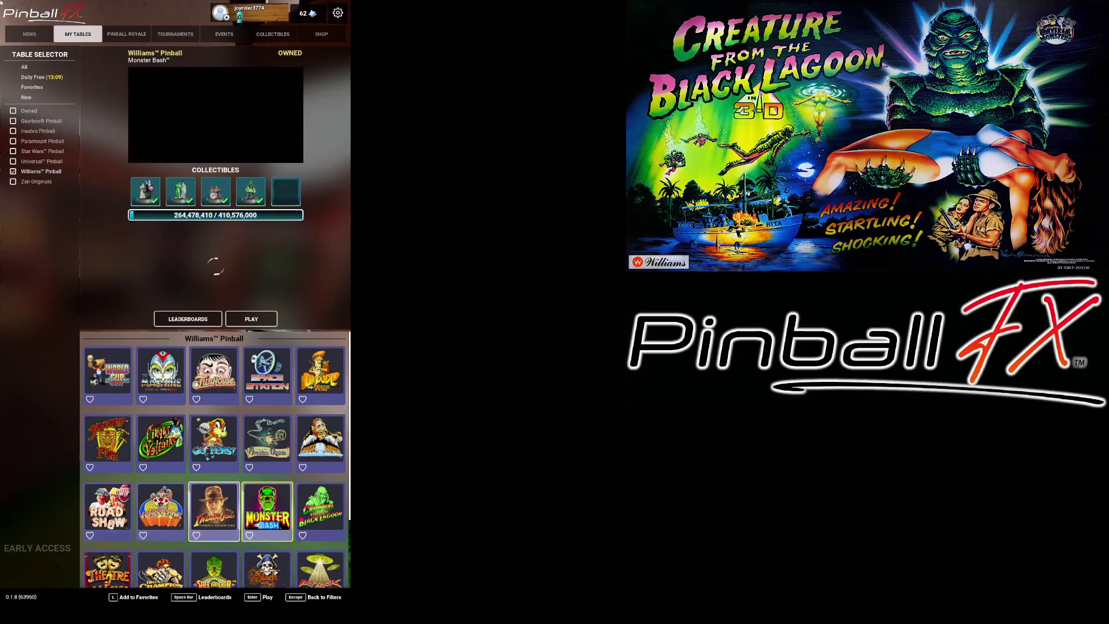
# Start Creature from the Black Lagoon in Pro mode to test the backglass video, and exit to the desktop.
pyautogui.press('Return')
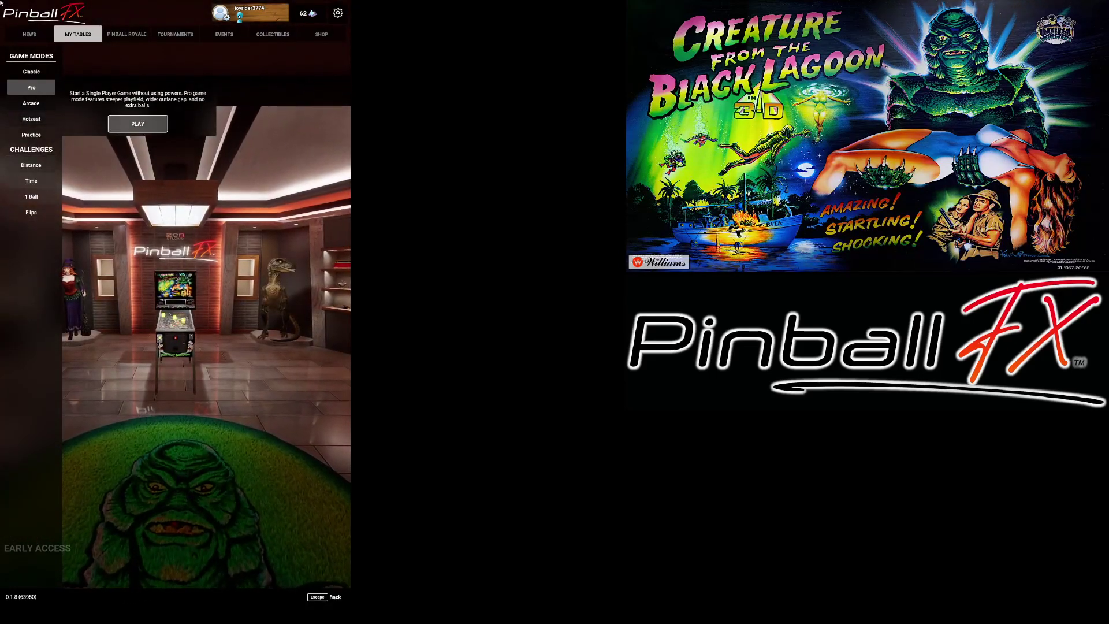
pyautogui.press('Return')
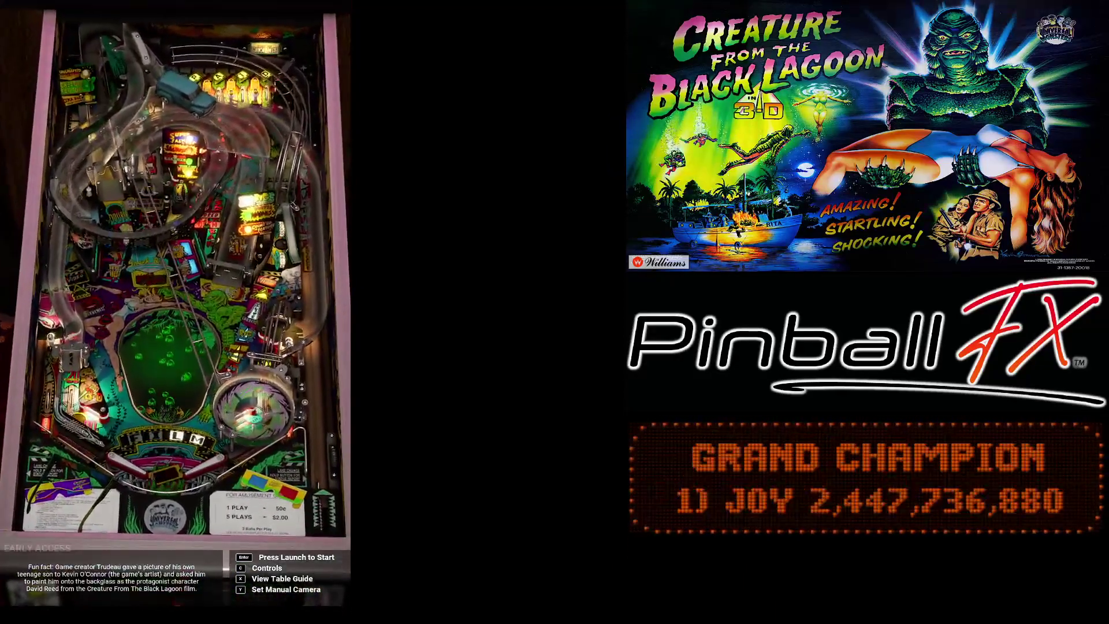
pyautogui.press('Escape')
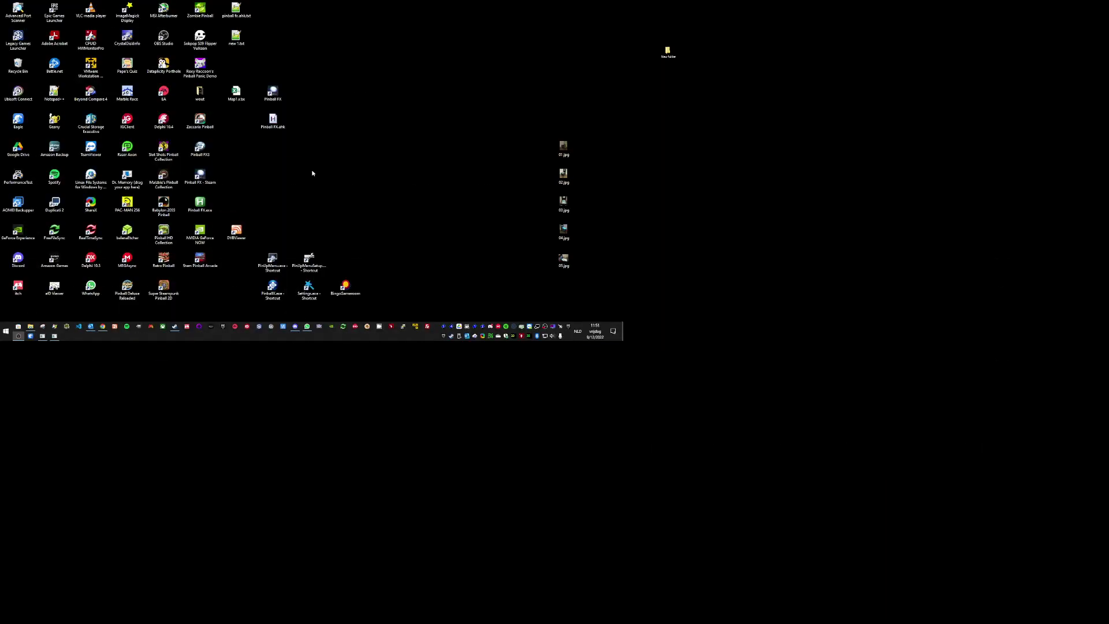
# Open the Pinball FX emulator's scripts in PinUP Popper Setup and highlight the taskkill /f /IM ffplay.exe line in the close script.
pyautogui.doubleClick(572, 488)
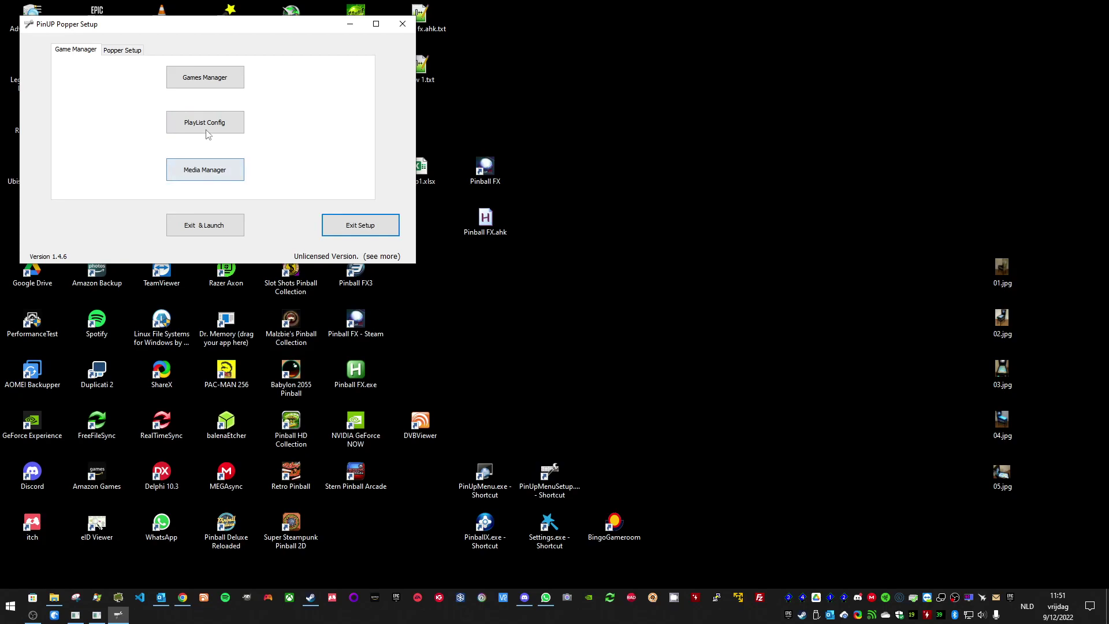
pyautogui.click(125, 50)
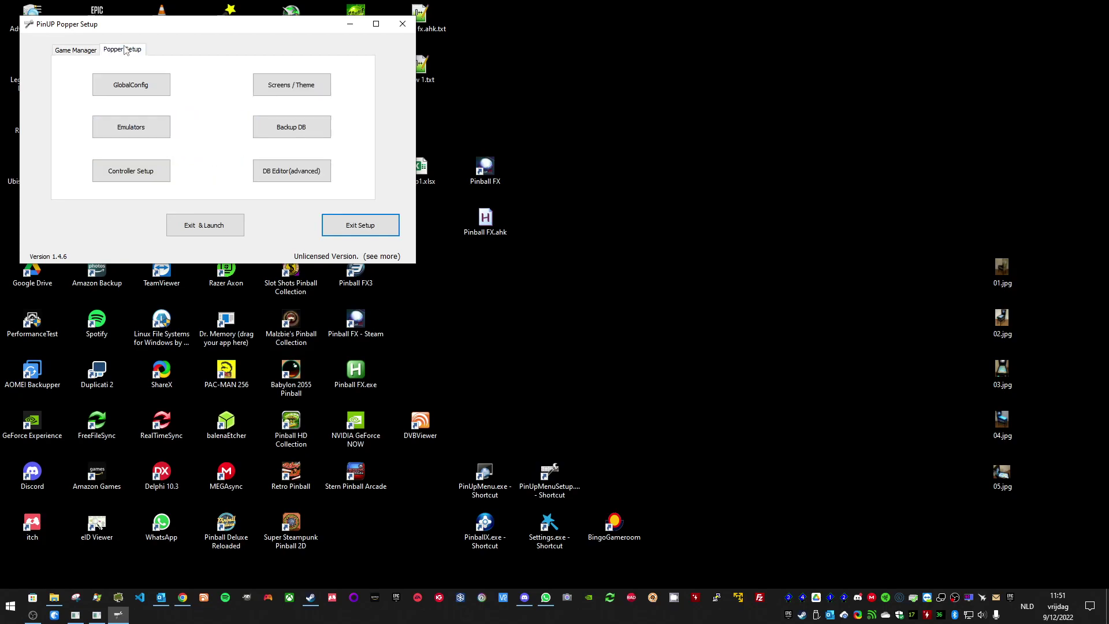
pyautogui.click(146, 128)
pyautogui.click(101, 129)
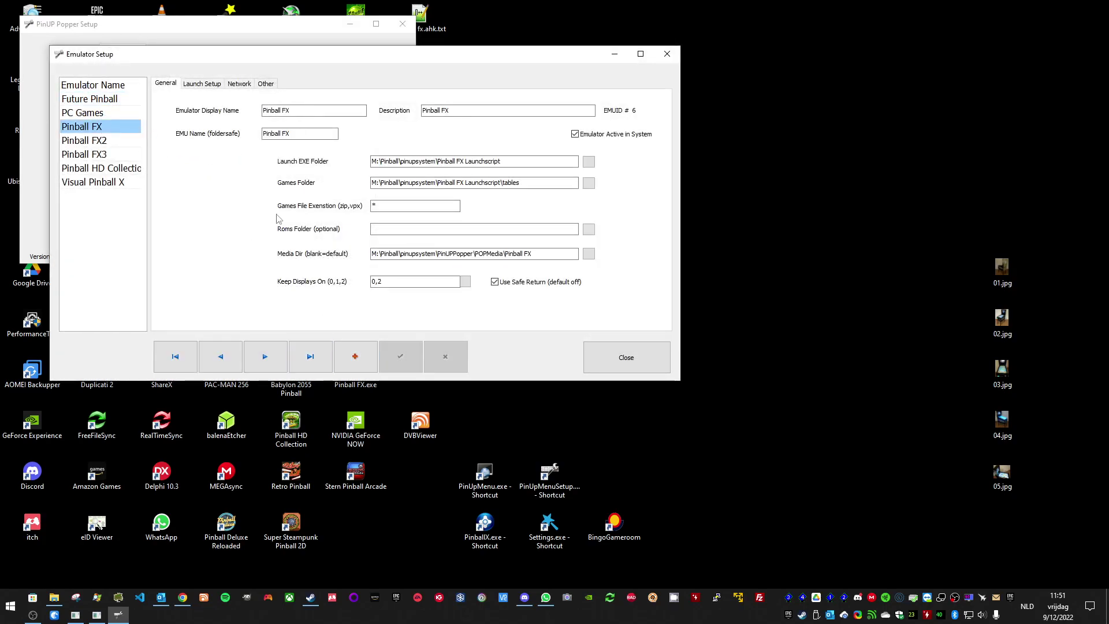
pyautogui.click(208, 84)
pyautogui.moveTo(258, 305)
pyautogui.mouseDown()
pyautogui.moveTo(338, 320)
pyautogui.moveTo(258, 305)
pyautogui.moveTo(259, 314)
pyautogui.mouseUp()
pyautogui.click(336, 314)
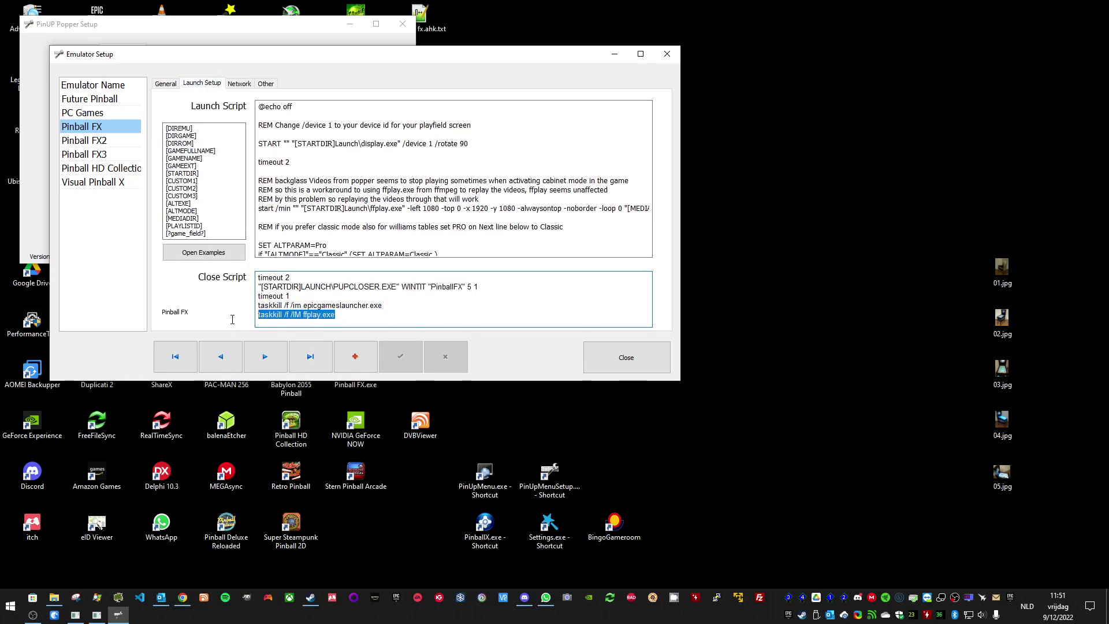
# Comment out the ffplay.exe line in the Pinball FX launch script with a REM prefix and save the change.
pyautogui.click(260, 208)
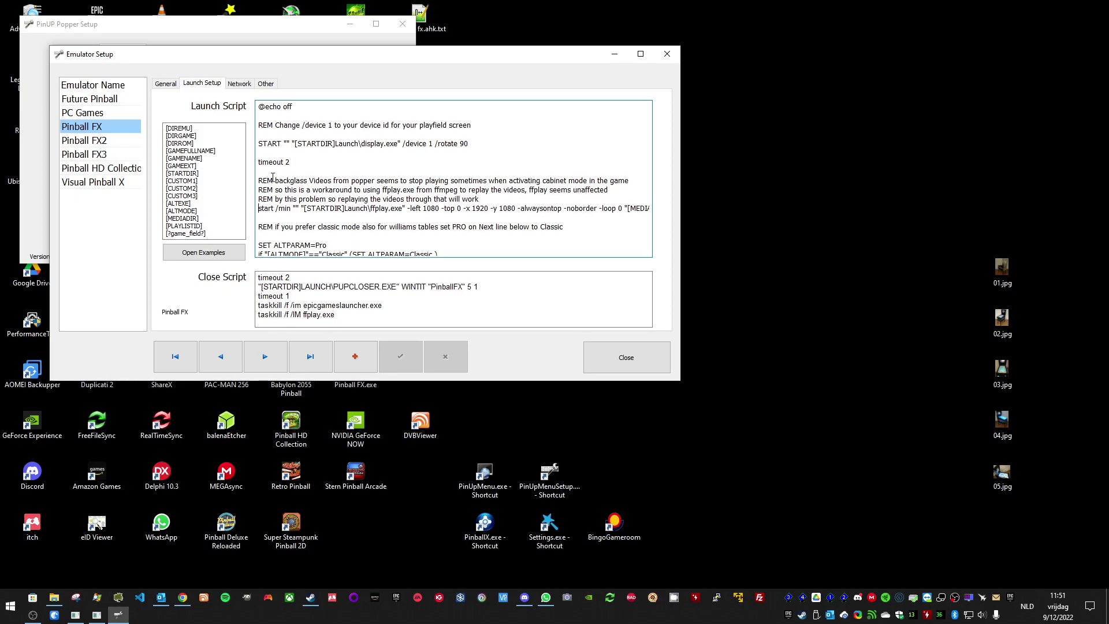
pyautogui.write('REM')
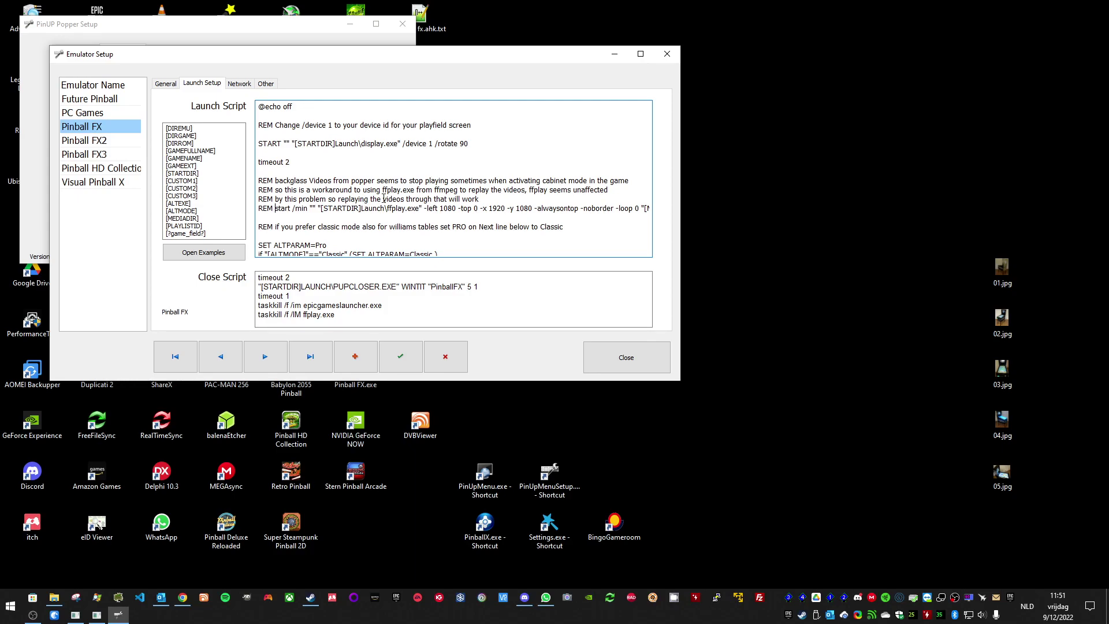
pyautogui.click(392, 355)
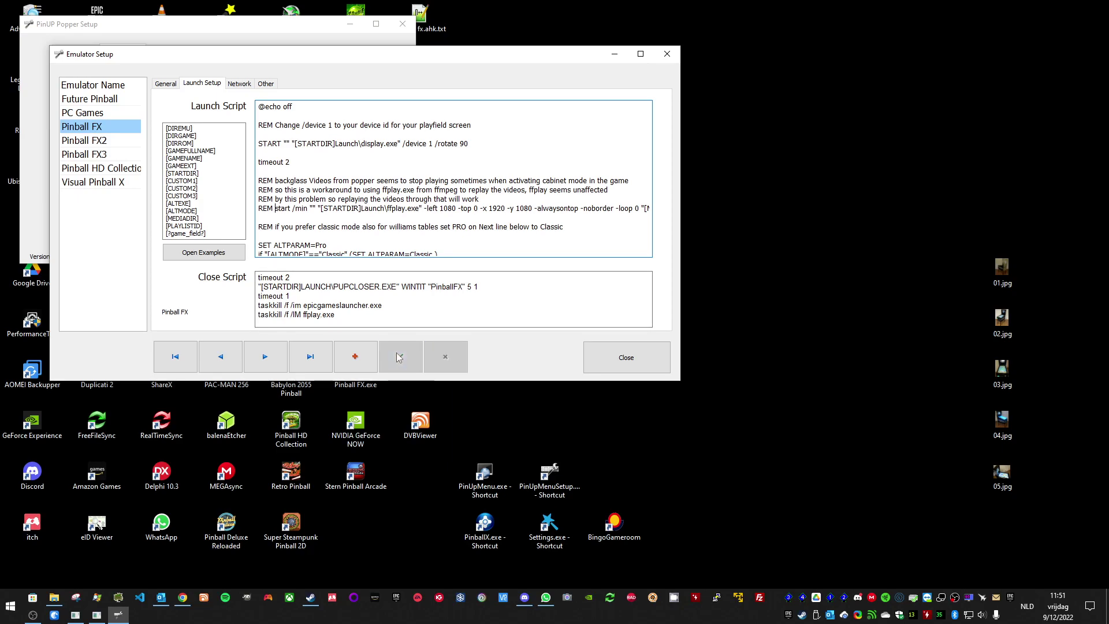